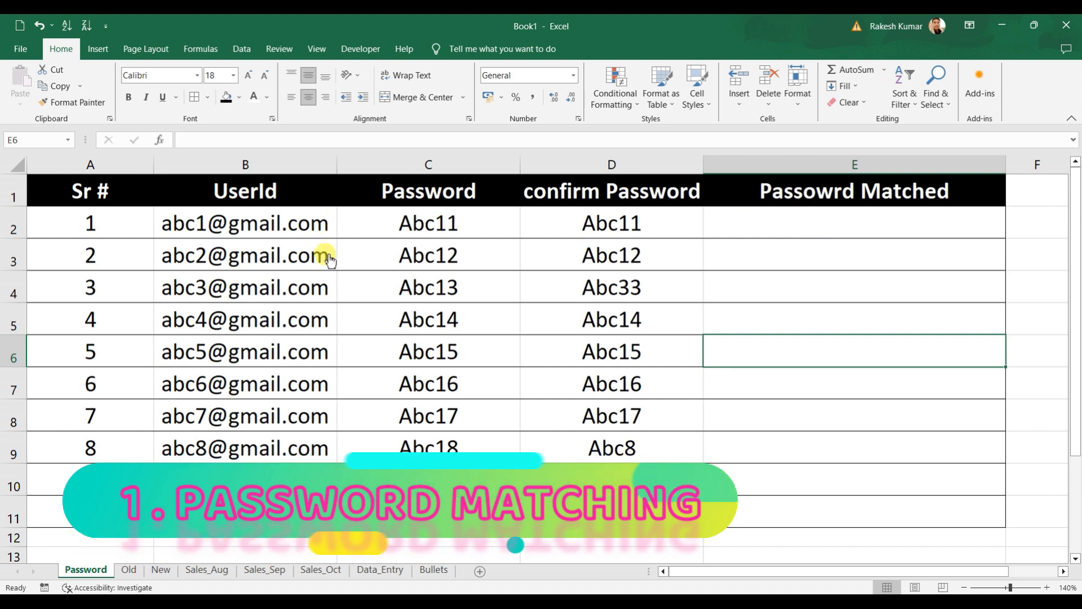
Examine the UserId, Password and confirm Password columns, comparing the two password entries row by row through row 7
left_click(101, 200)
left_click_drag(102, 219, 327, 511)
left_click_drag(427, 191, 434, 515)
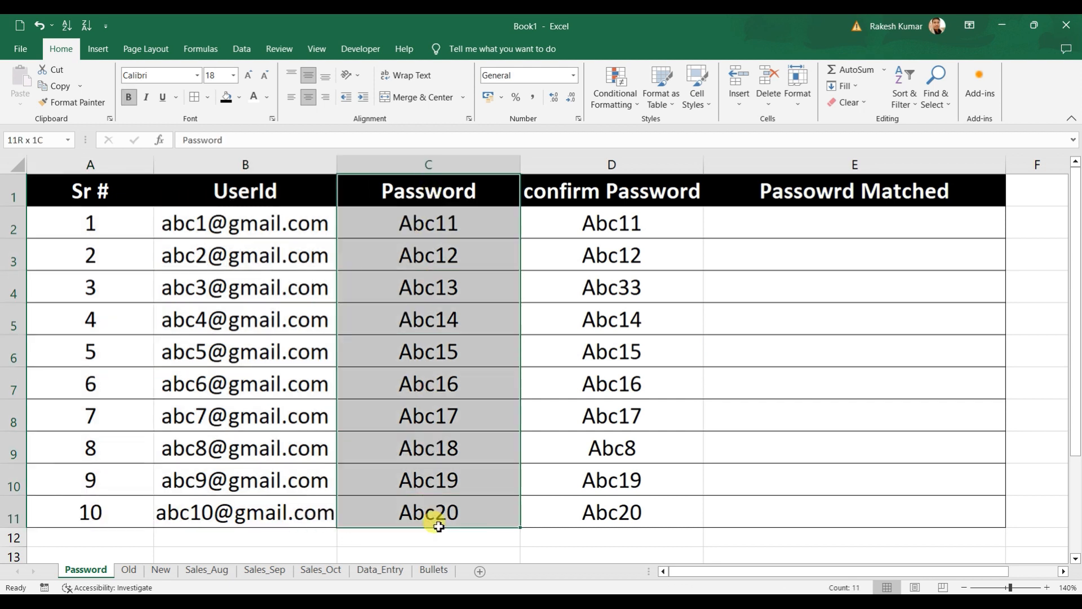
left_click_drag(615, 190, 635, 520)
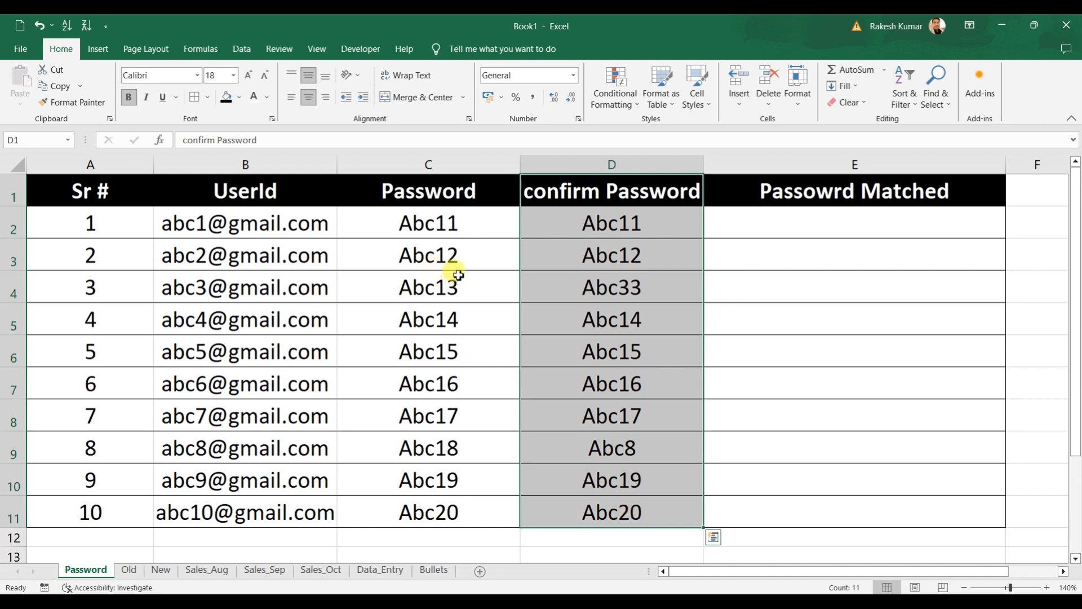
left_click_drag(467, 229, 575, 222)
left_click_drag(500, 242, 561, 276)
left_click_drag(482, 296, 562, 296)
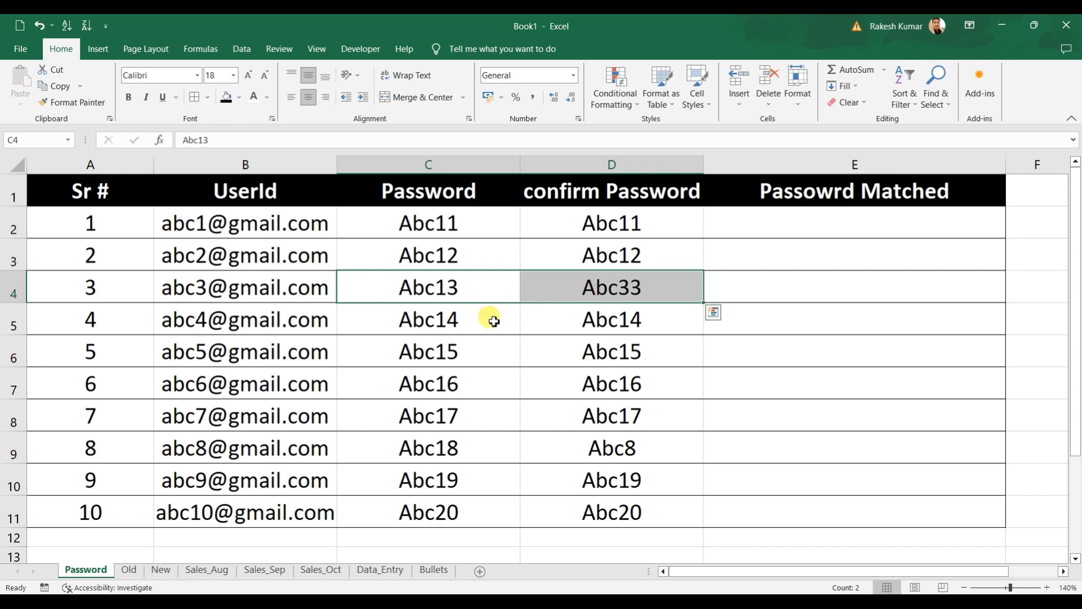
left_click_drag(492, 320, 561, 316)
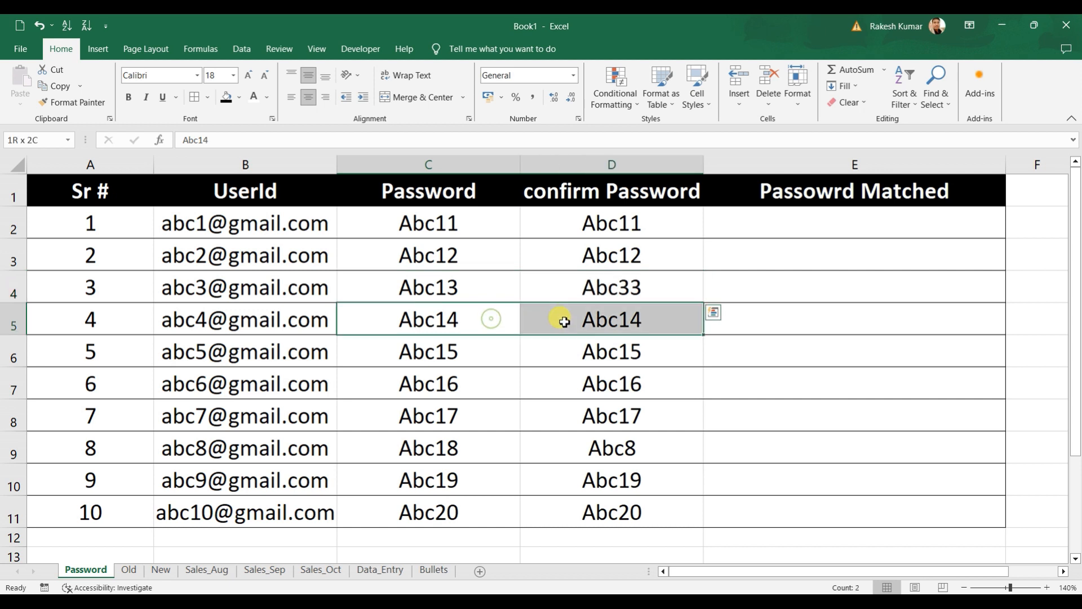
left_click_drag(505, 355, 568, 354)
left_click_drag(512, 382, 556, 394)
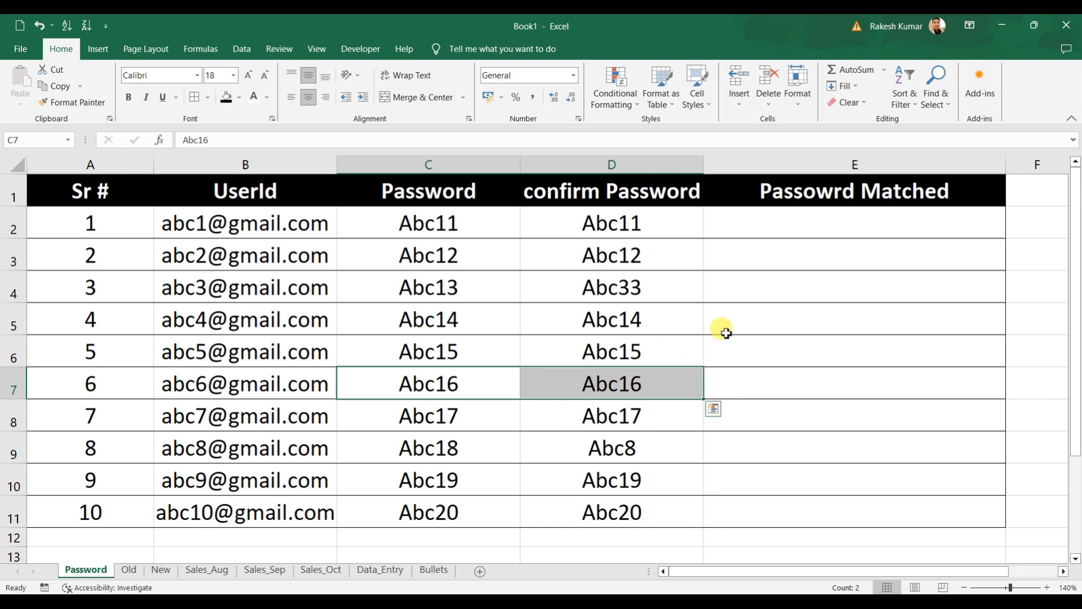
Start an IF formula for the range E2:E11 that tests whether C2 equals D2
left_click_drag(808, 224, 790, 511)
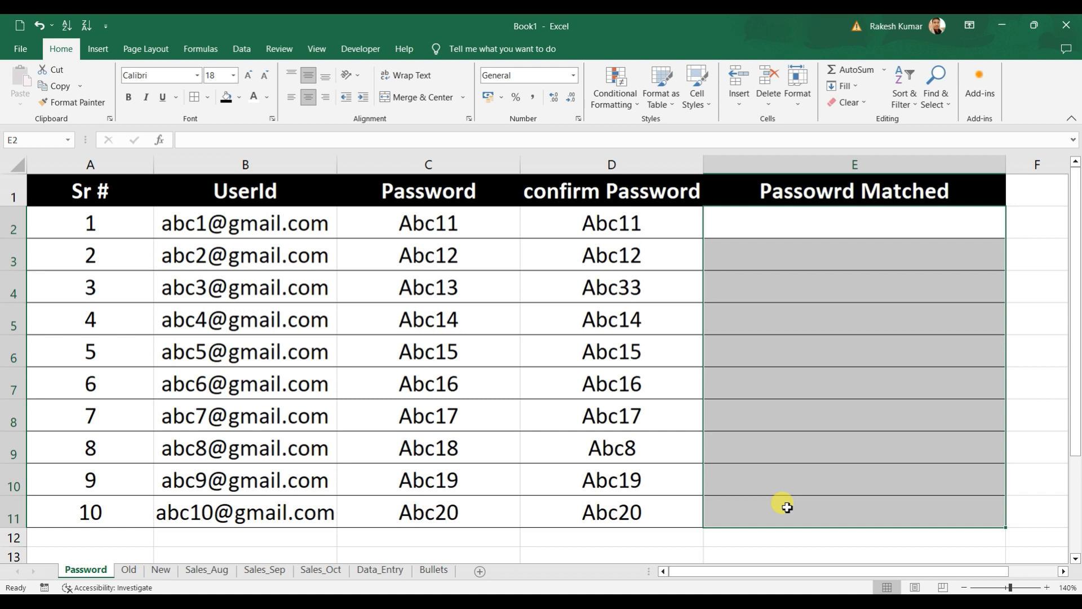
type("=if")
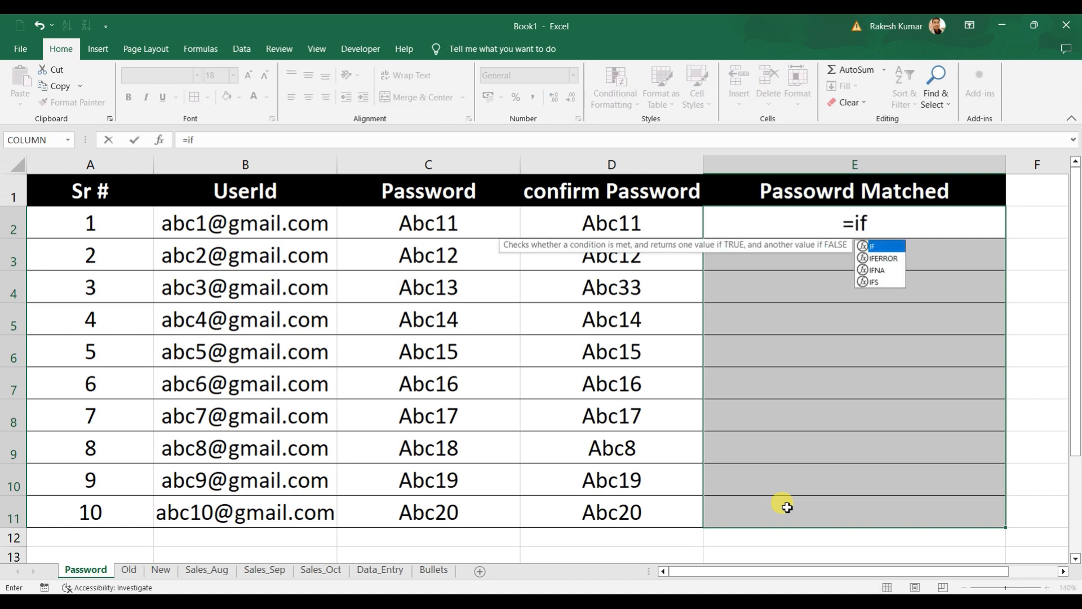
key("Tab")
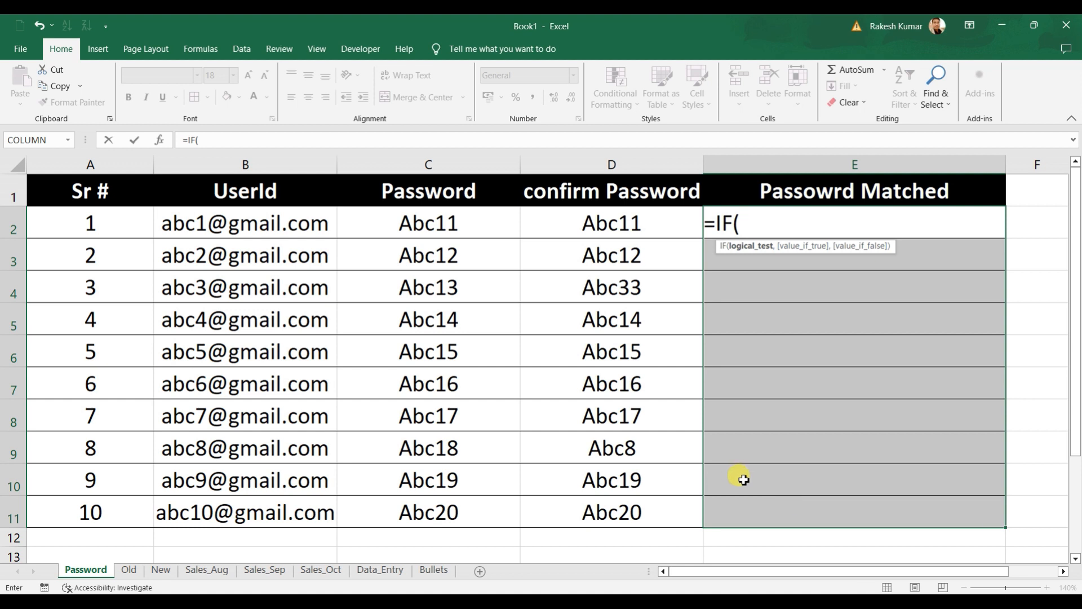
left_click(457, 226)
type("=")
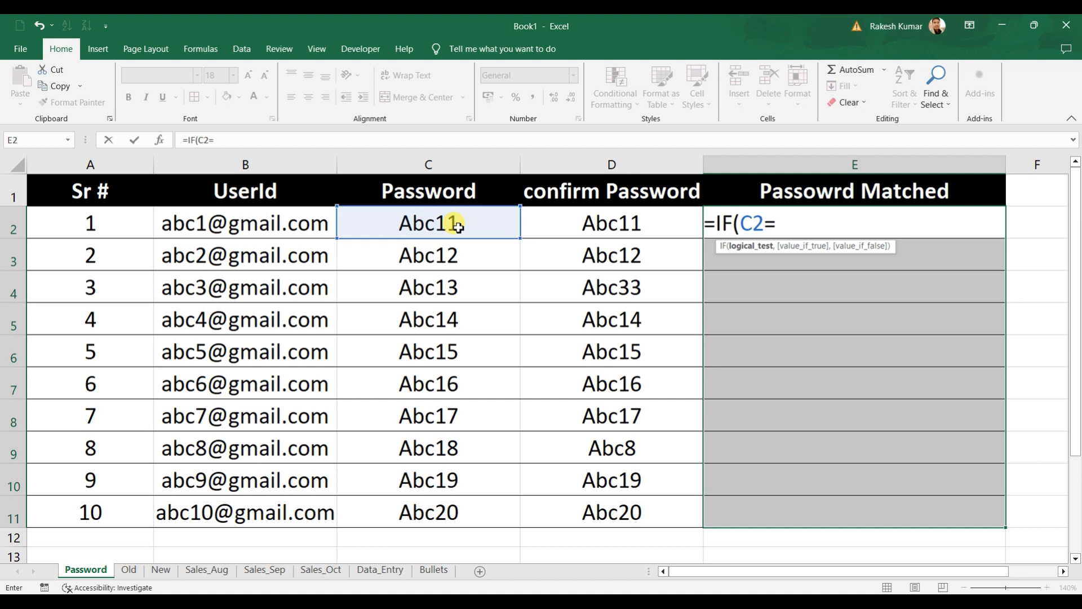
left_click(602, 220)
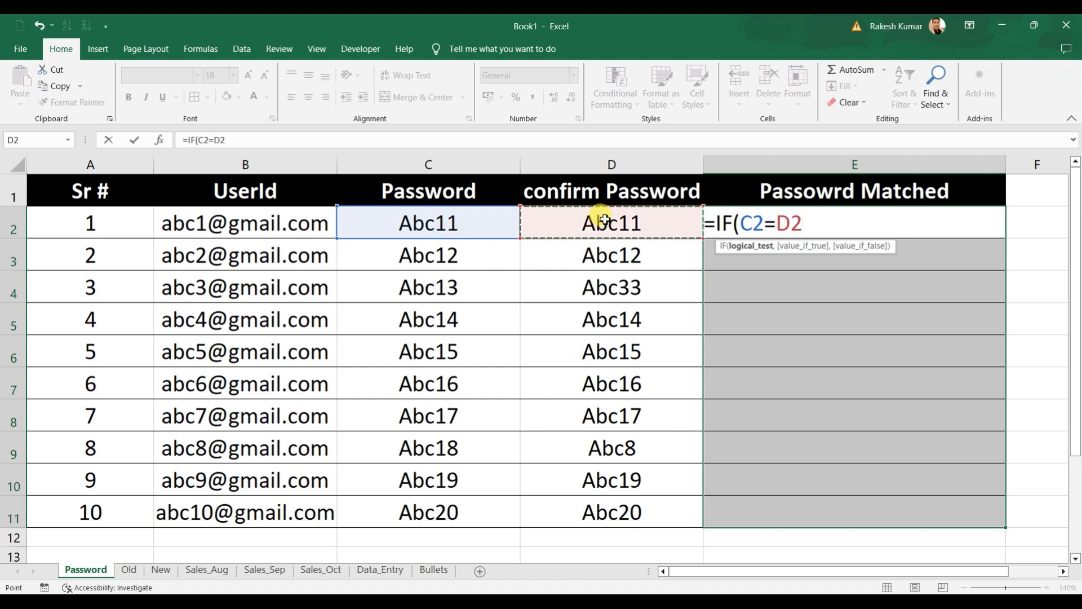
type(",")
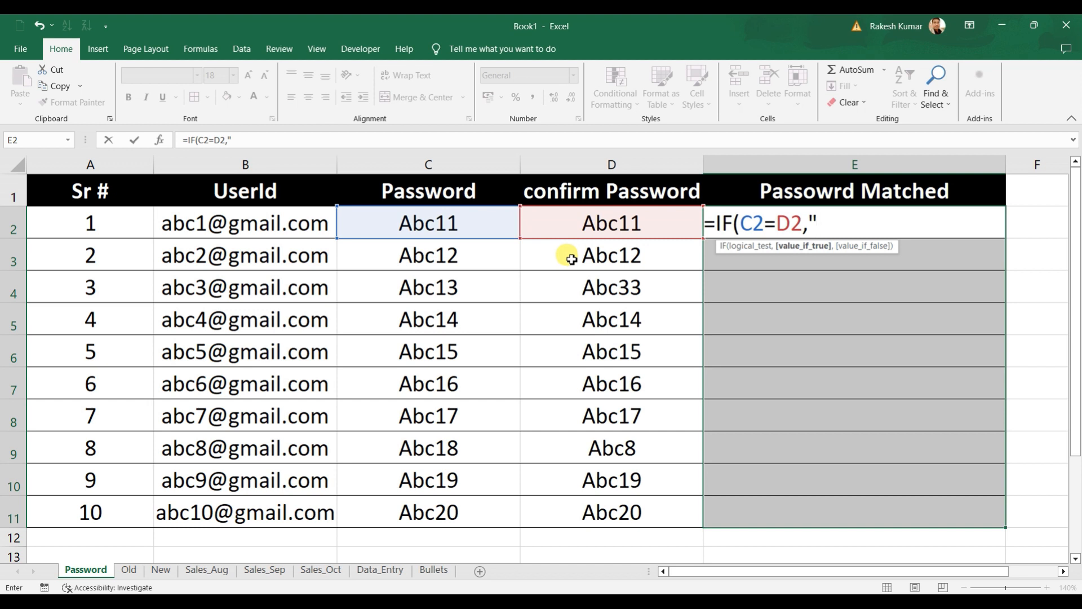
Complete the IF formula with "Password Matched" for true and "Password Not Matched" for false, and enter it in all of E2:E11
type("Password ")
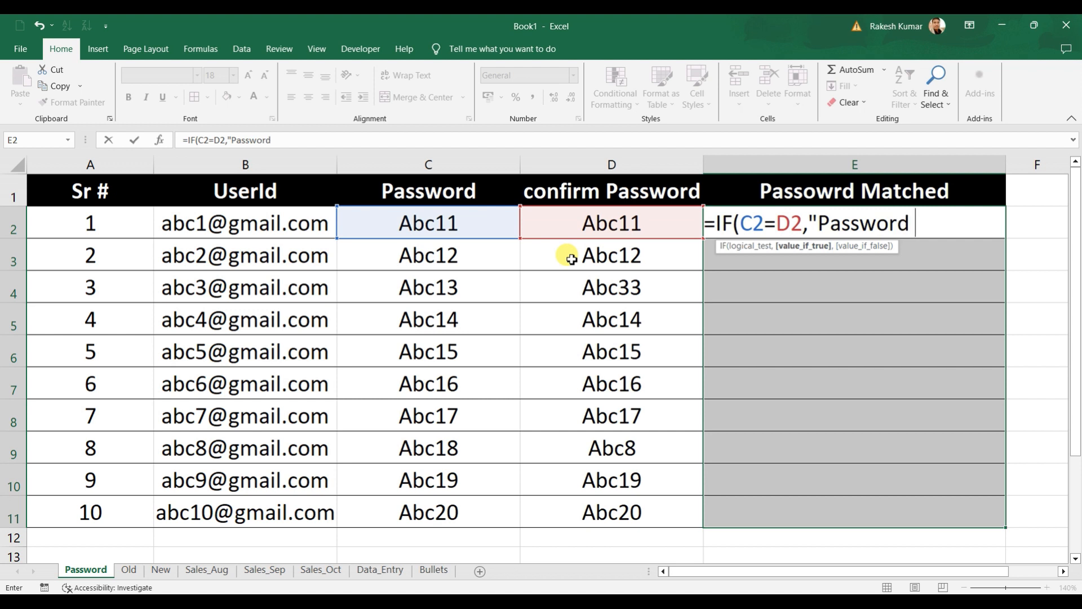
type("Matche ")
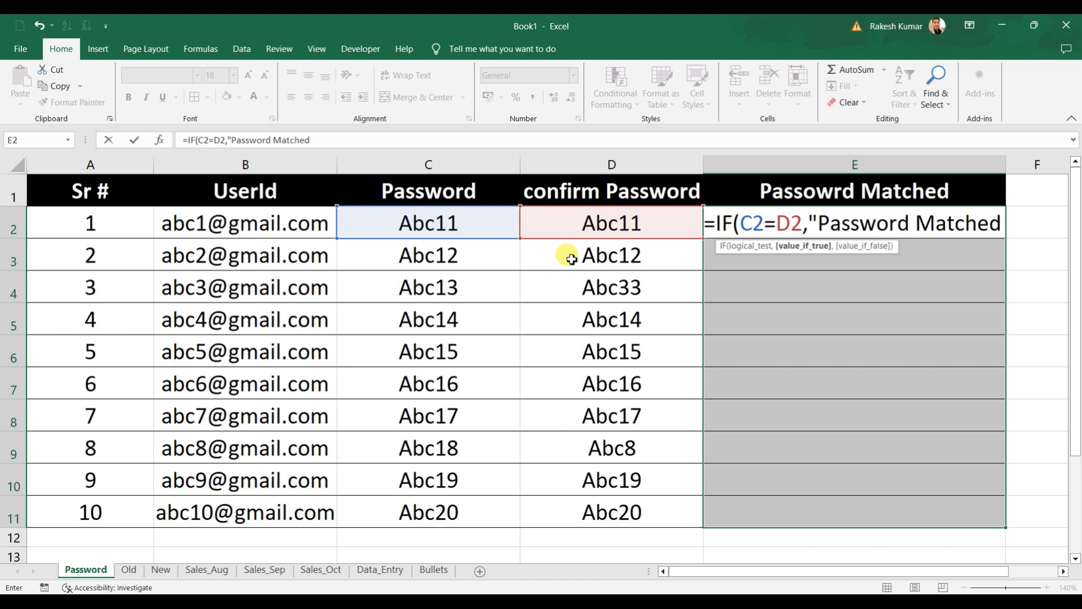
type("\"")
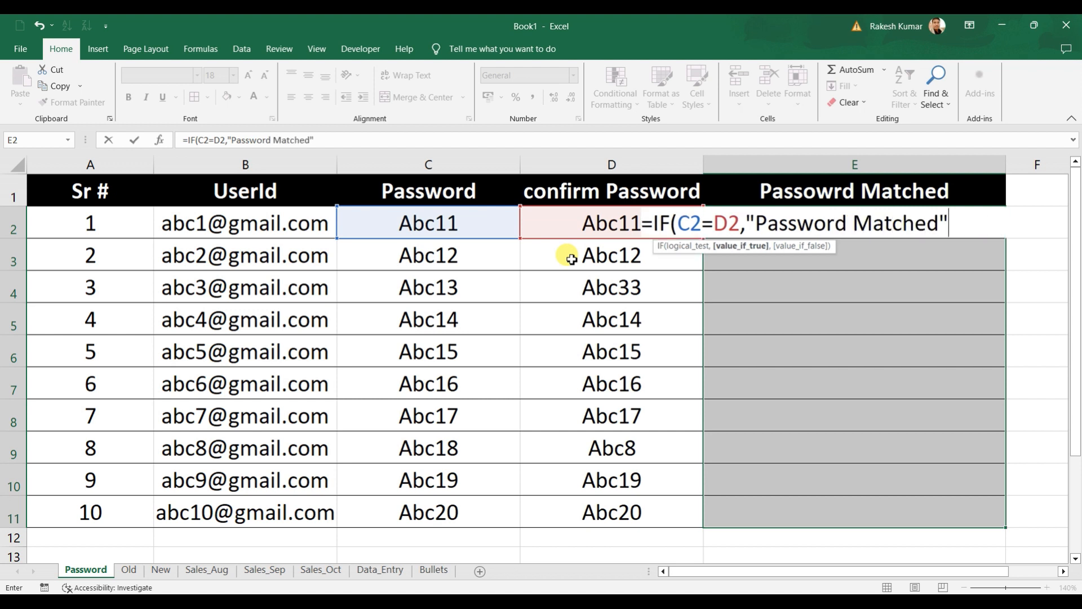
type(",")
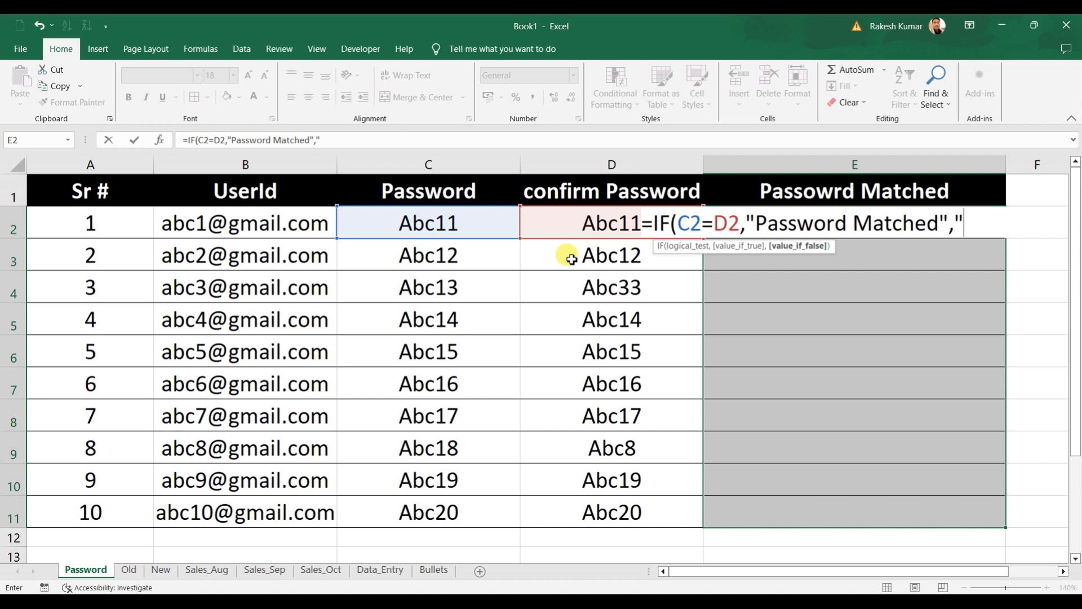
type("\"Passwo")
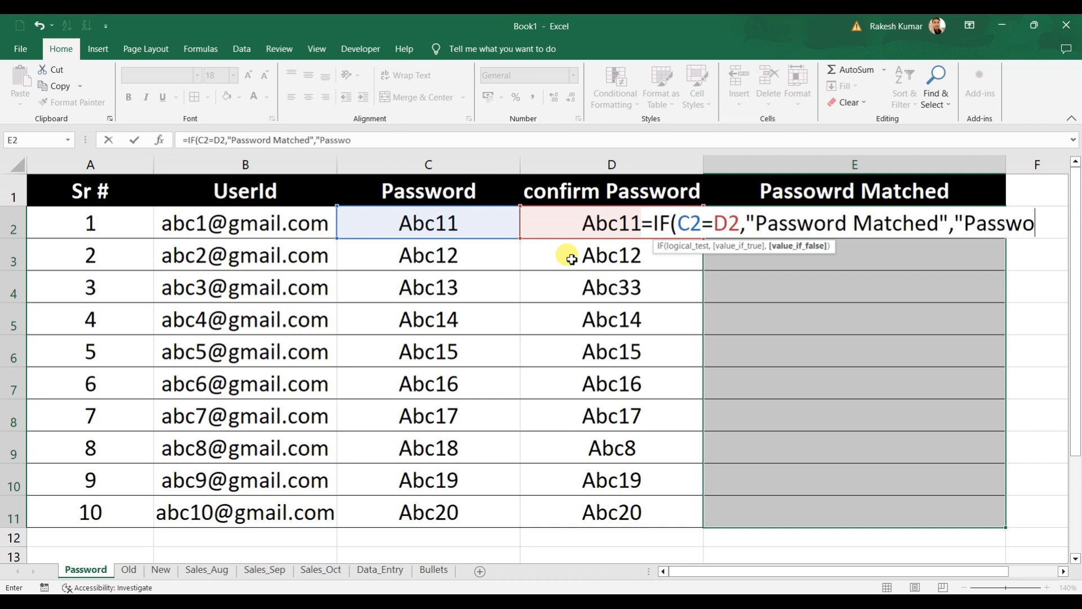
type("rd Not Matched")
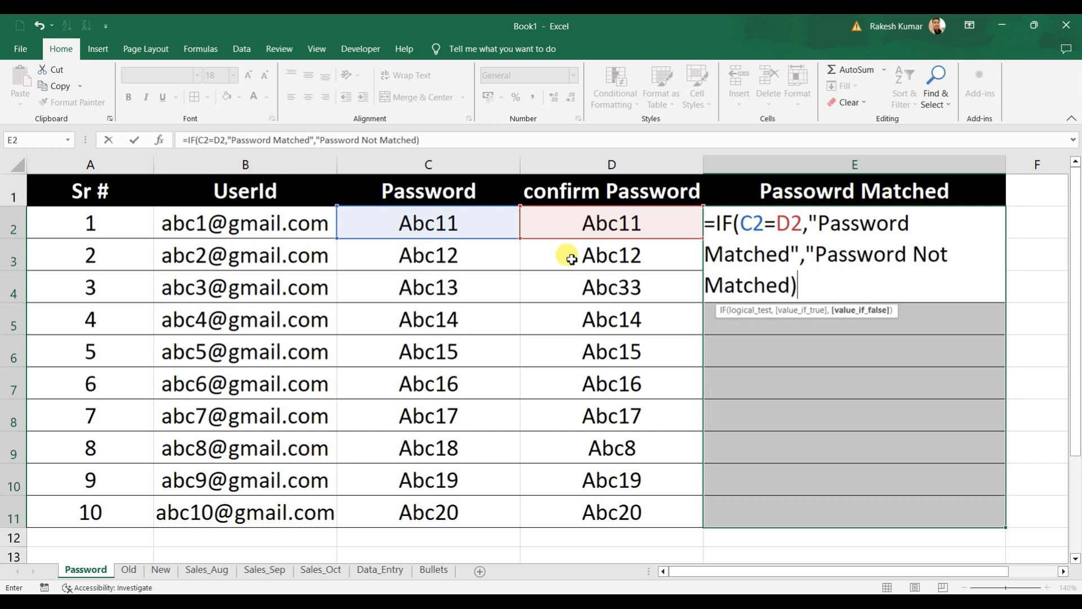
type(")")
key("ctrl+Return")
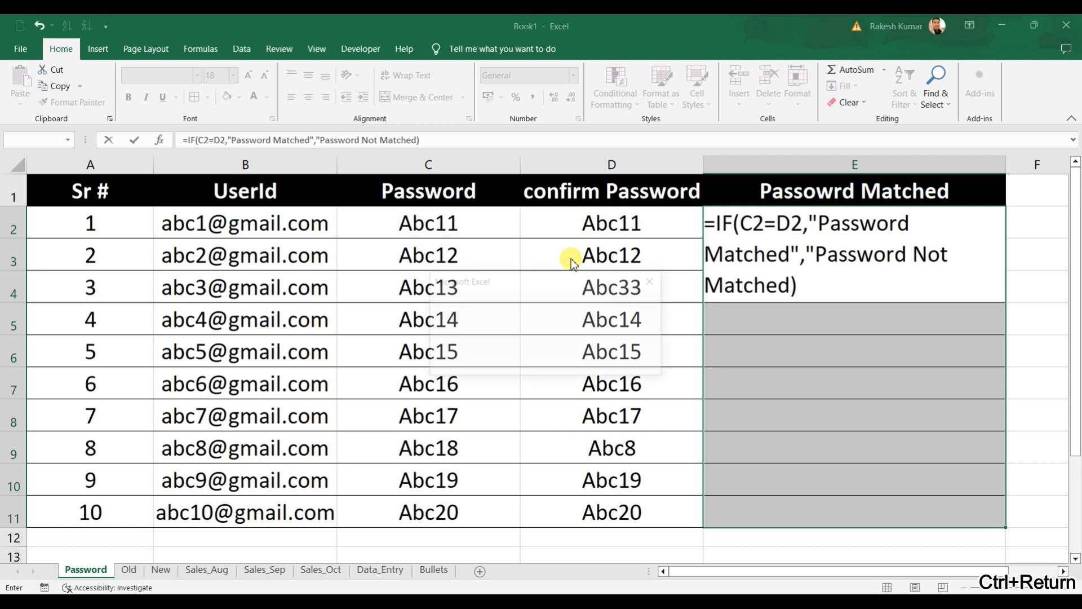
left_click(517, 365)
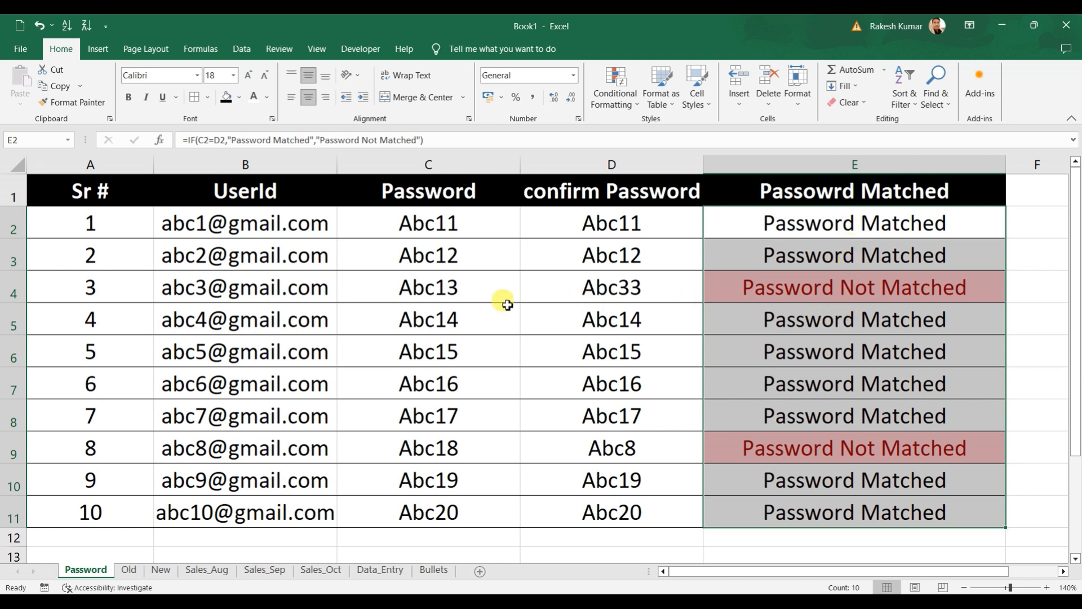
Highlight the mismatched password pairs in C4:D4 and C9:D9 with yellow fill
left_click(437, 290)
left_click_drag(437, 290, 592, 286)
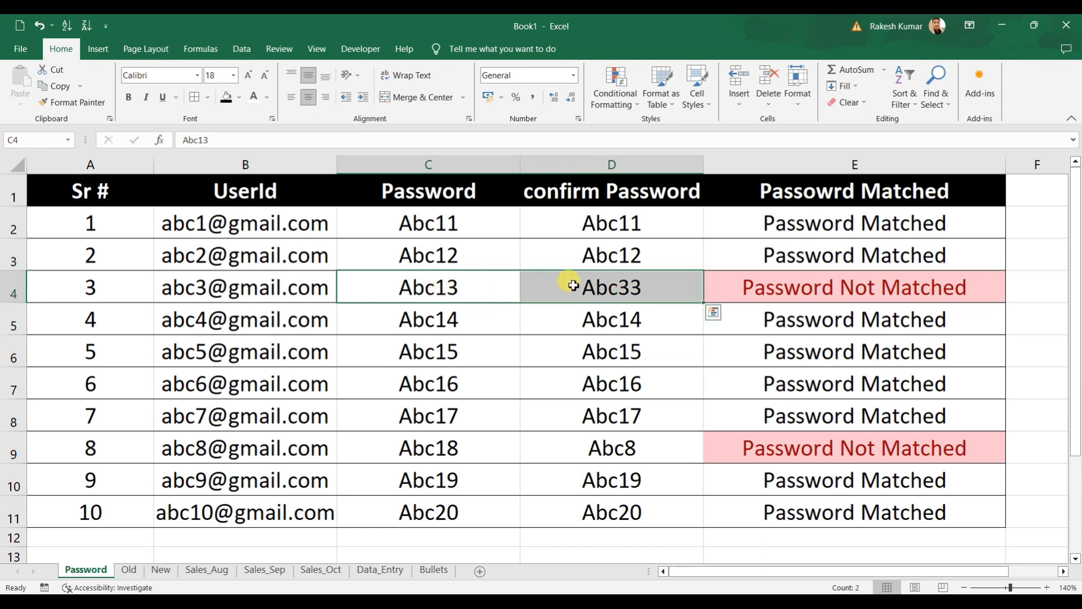
left_click(240, 98)
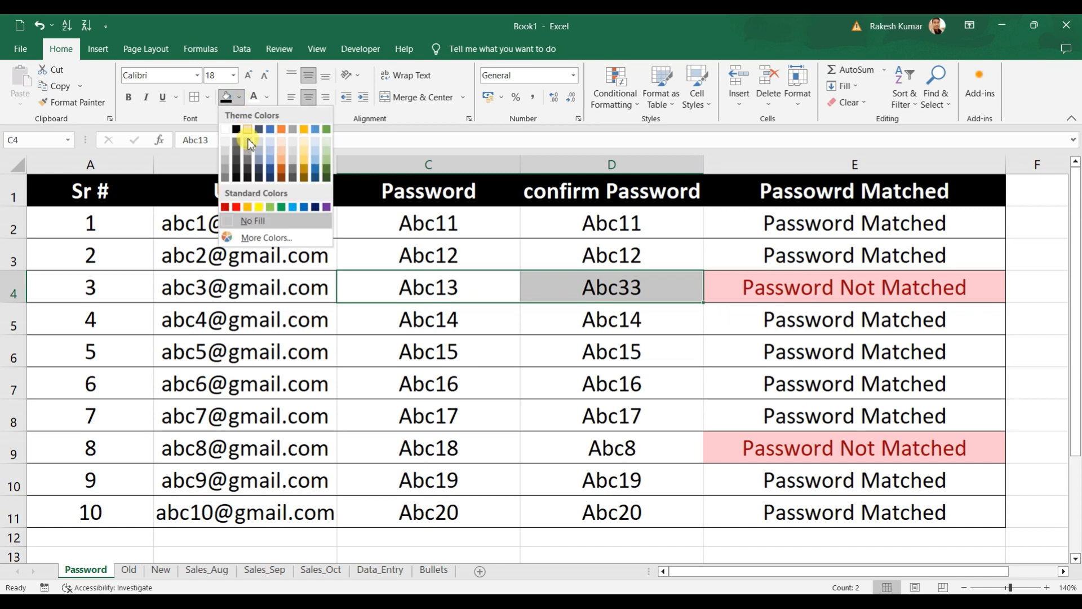
left_click(258, 209)
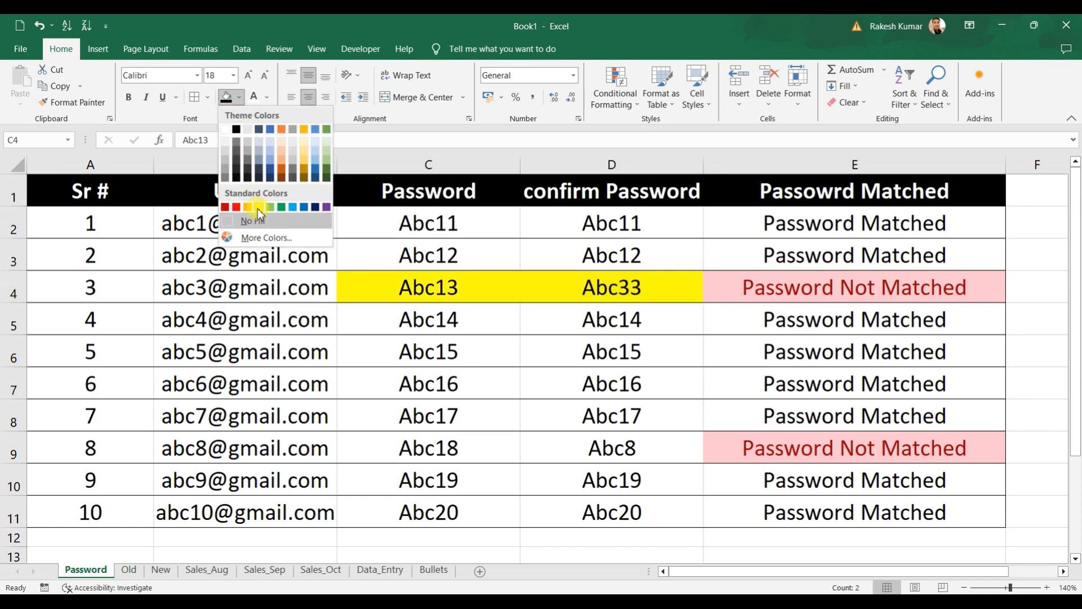
left_click(424, 450)
left_click(623, 445)
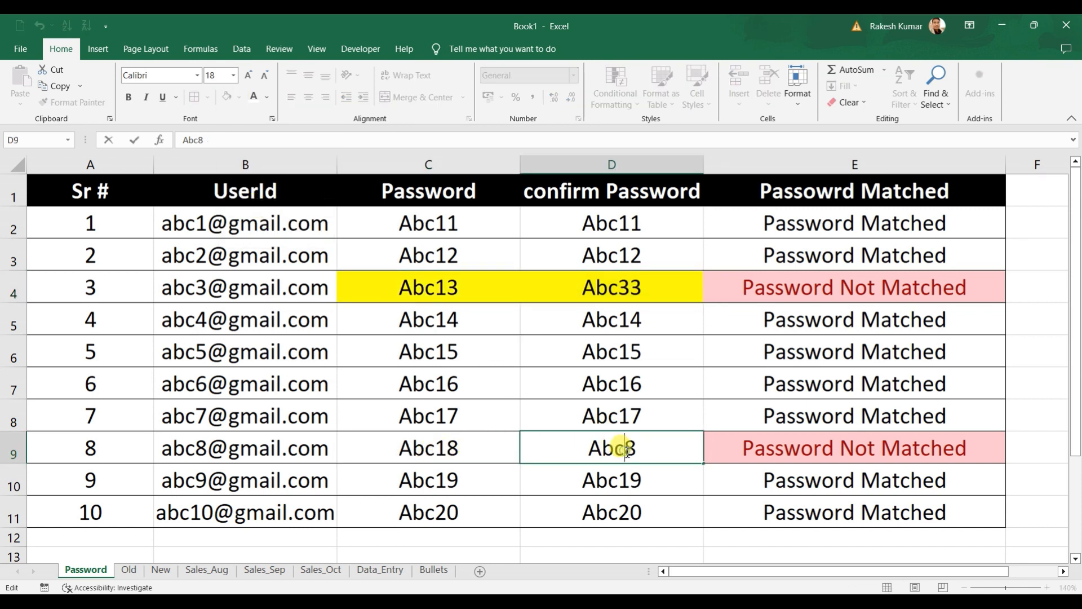
left_click_drag(480, 455, 568, 456)
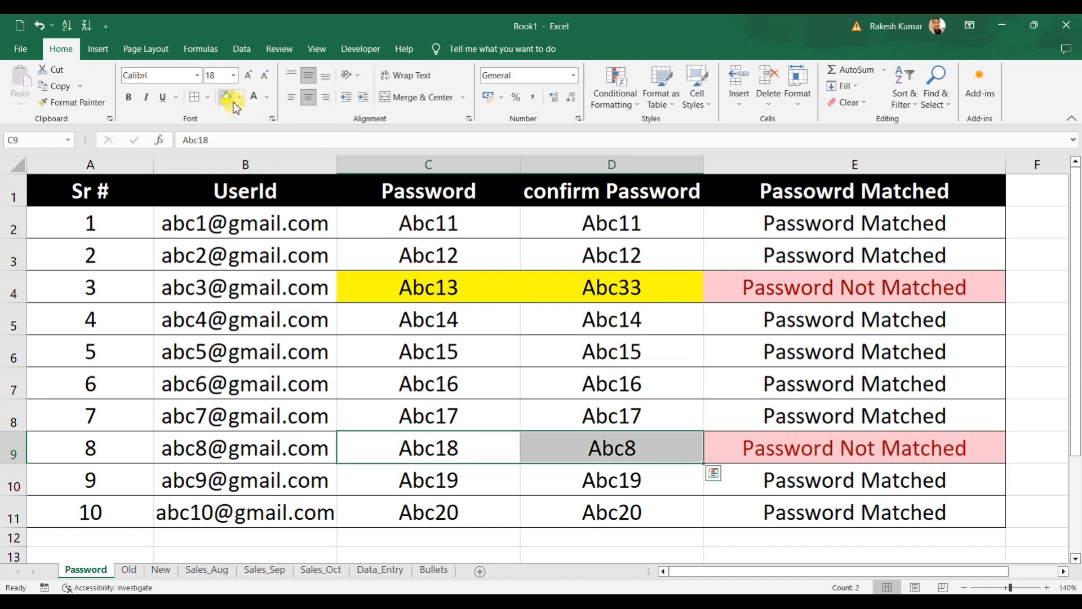
left_click(226, 97)
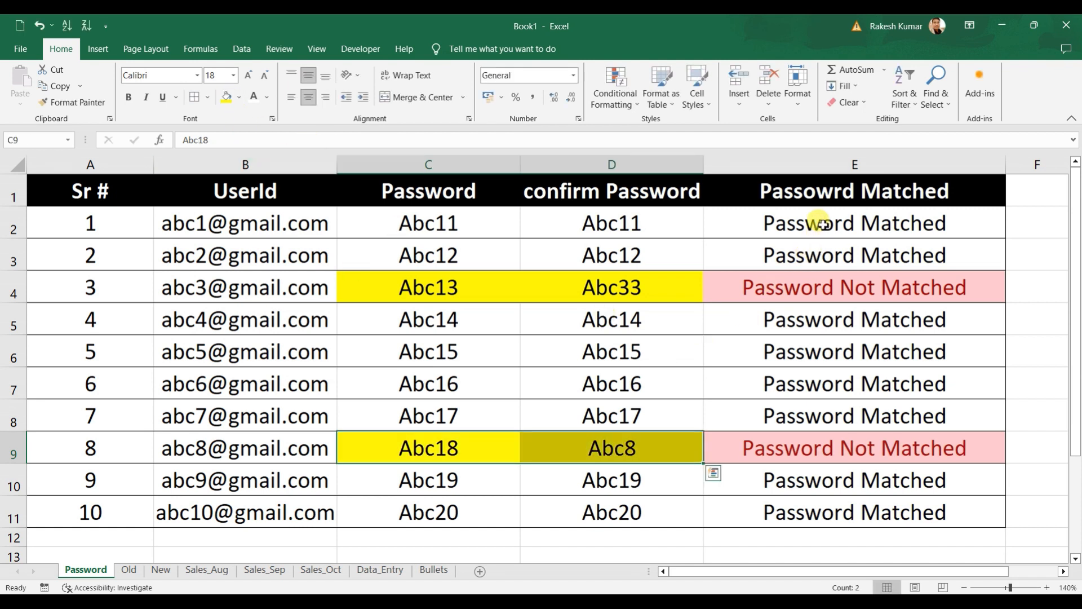
Review the IF formula behind the results in E2:E11 without changing it
left_click_drag(823, 225, 840, 515)
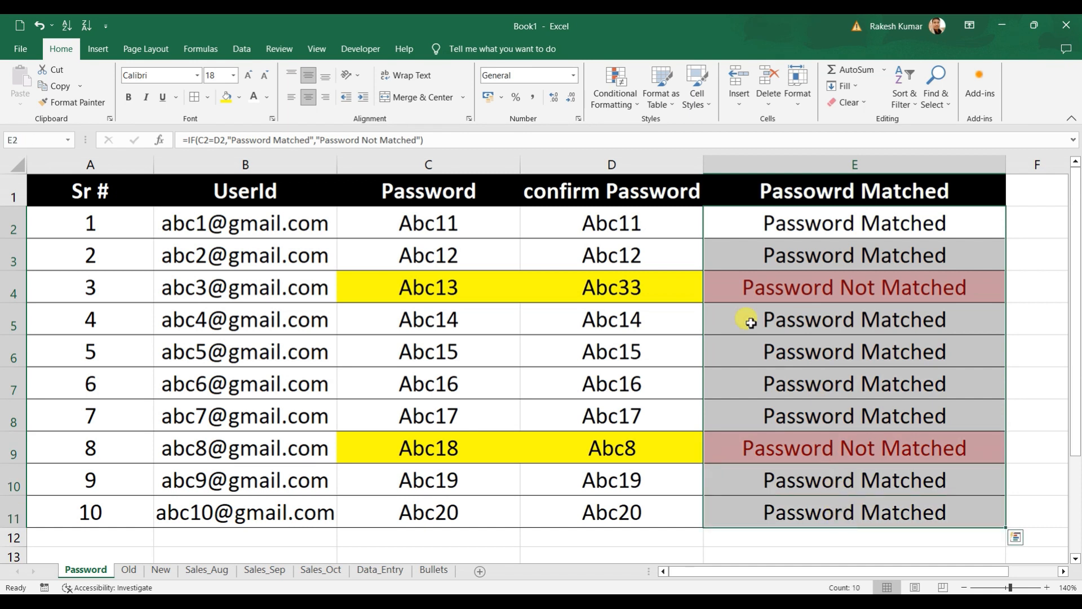
left_click(445, 140)
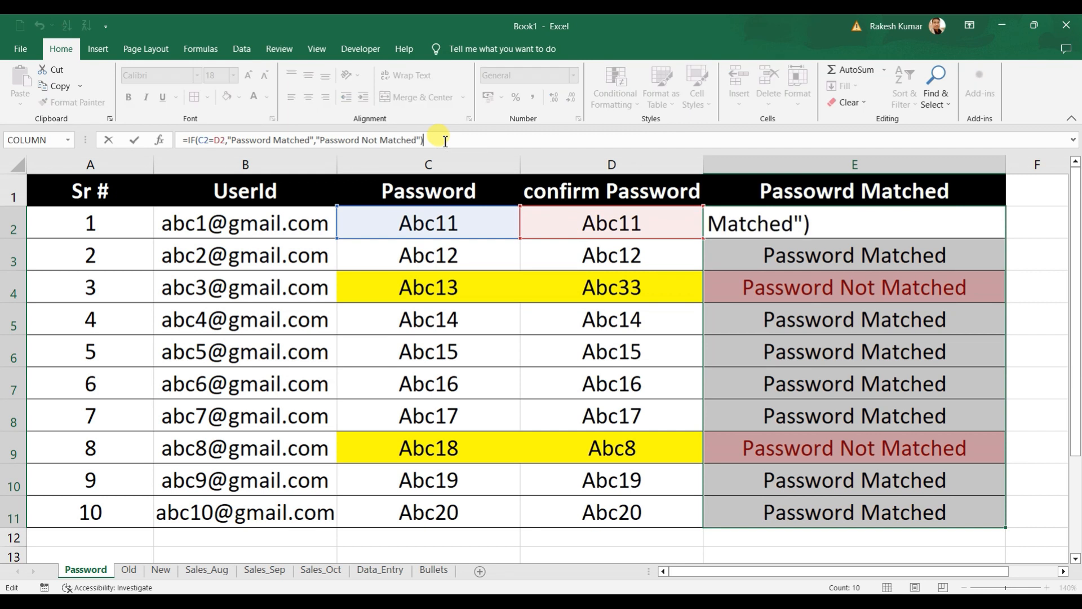
left_click(394, 349)
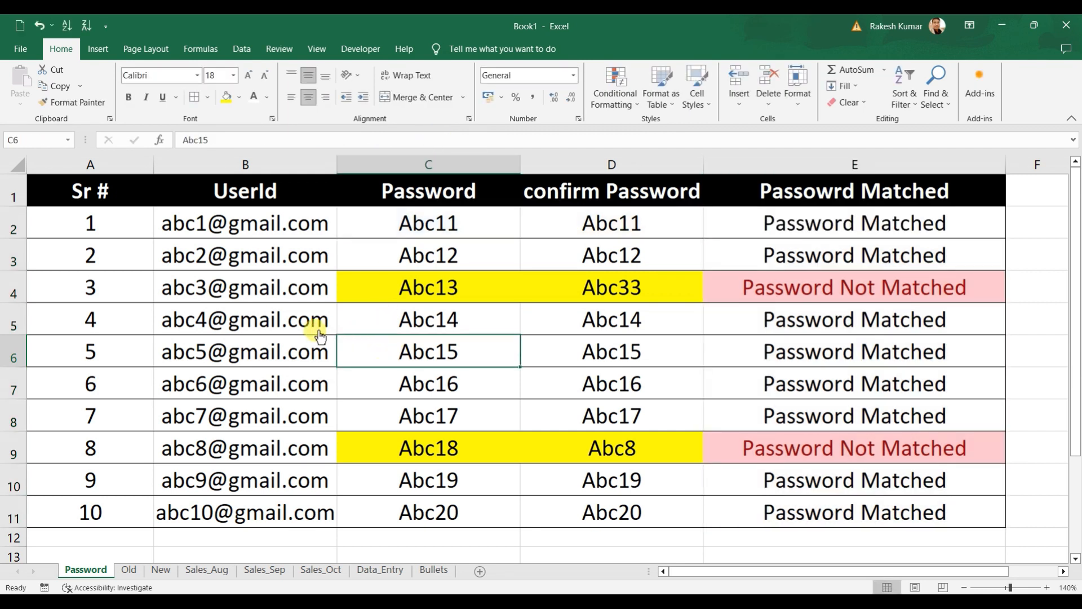
On the Old sheet, delete the whole sheet row with serial number 3 and check the Sr # numbering
left_click(129, 570)
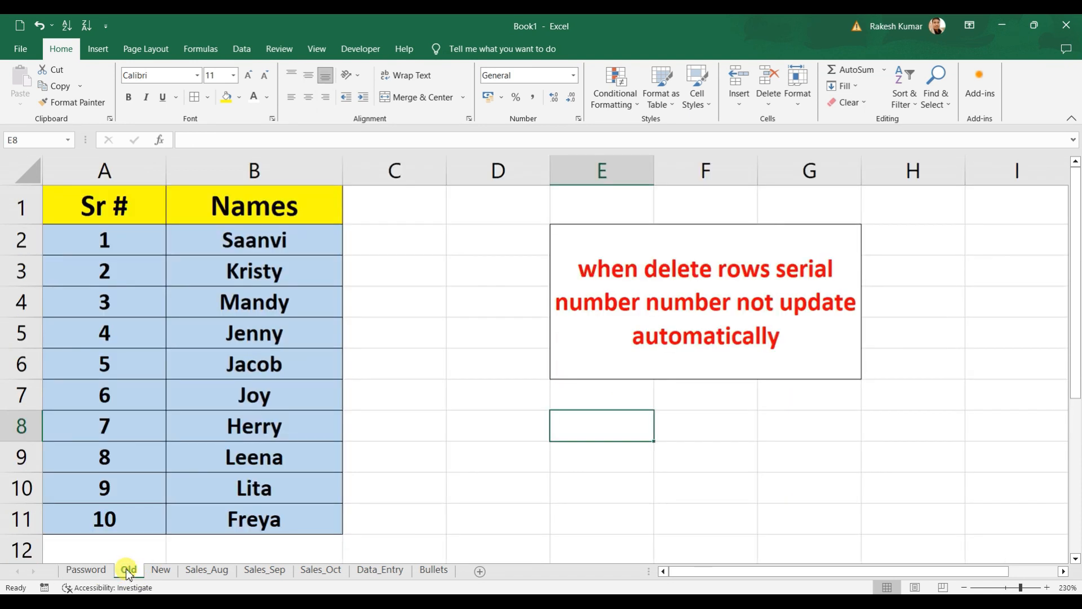
left_click_drag(113, 206, 120, 515)
left_click_drag(255, 206, 254, 518)
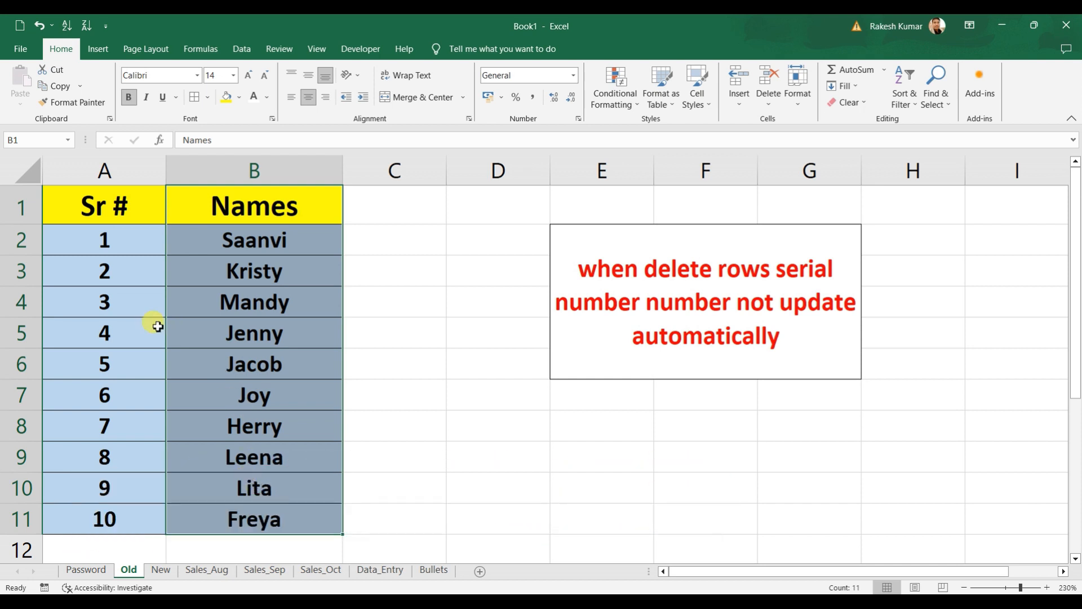
left_click(104, 302)
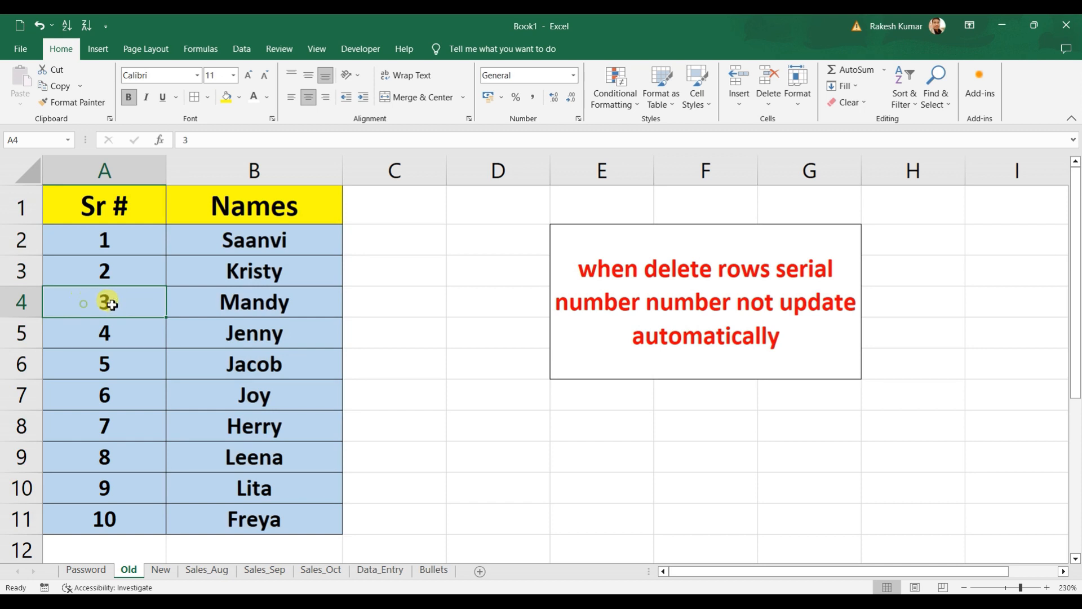
left_click_drag(106, 300, 249, 302)
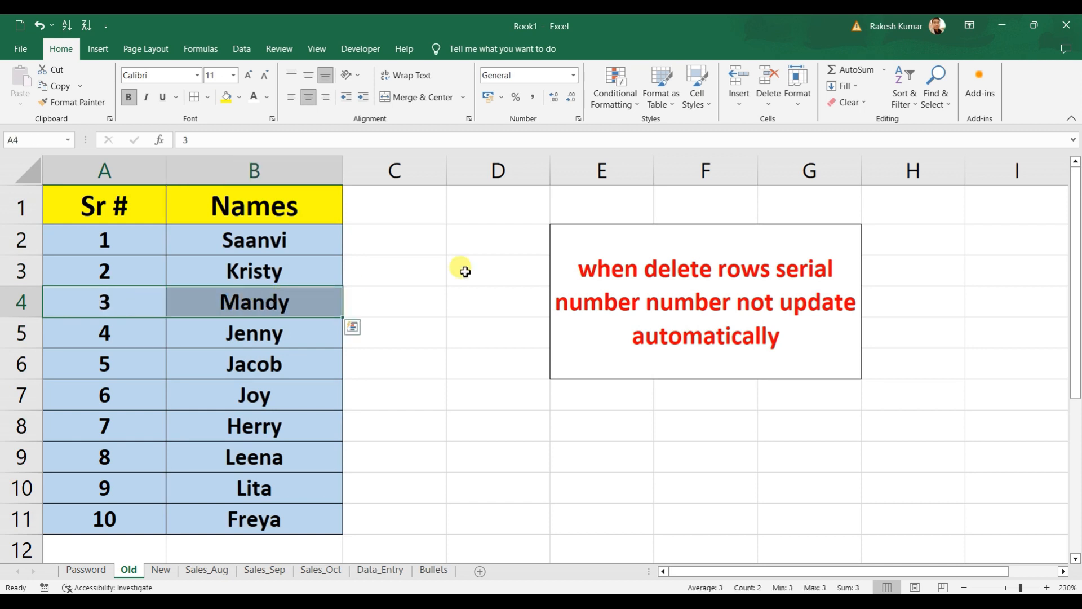
left_click(770, 106)
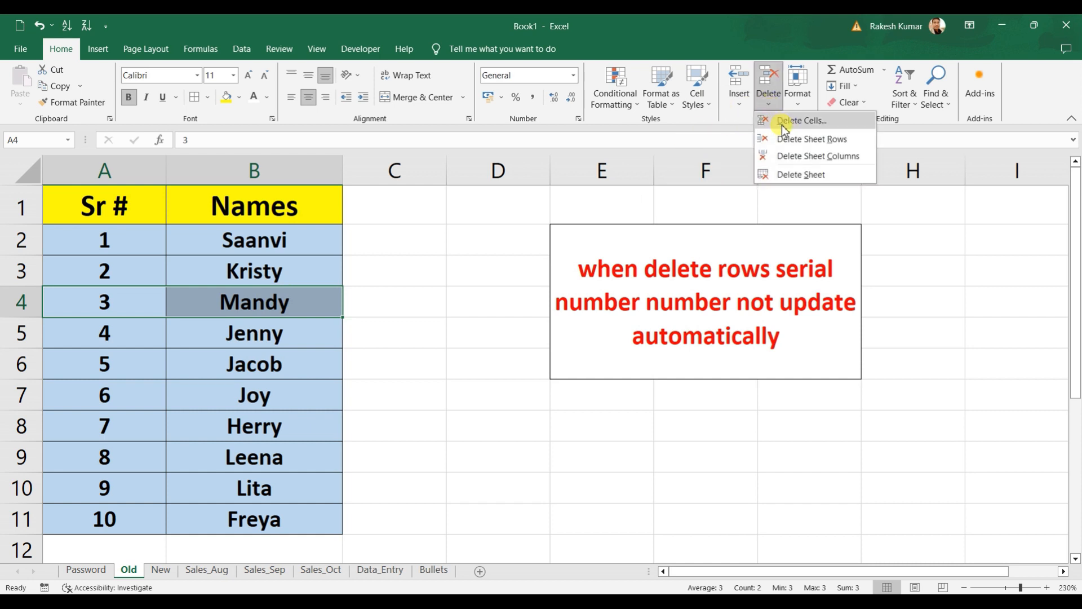
left_click(799, 148)
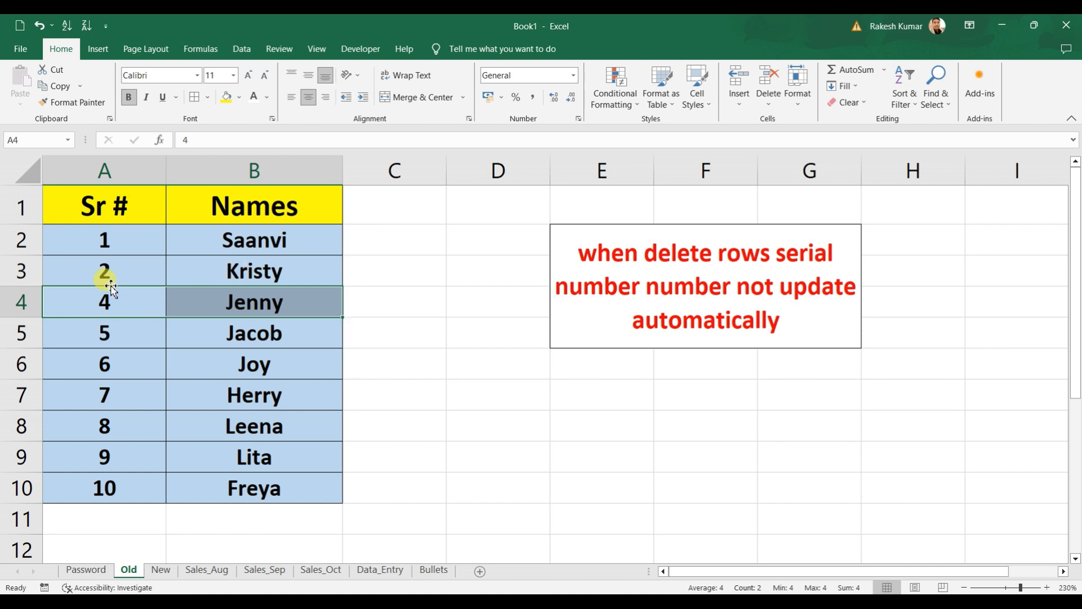
left_click_drag(113, 235, 120, 483)
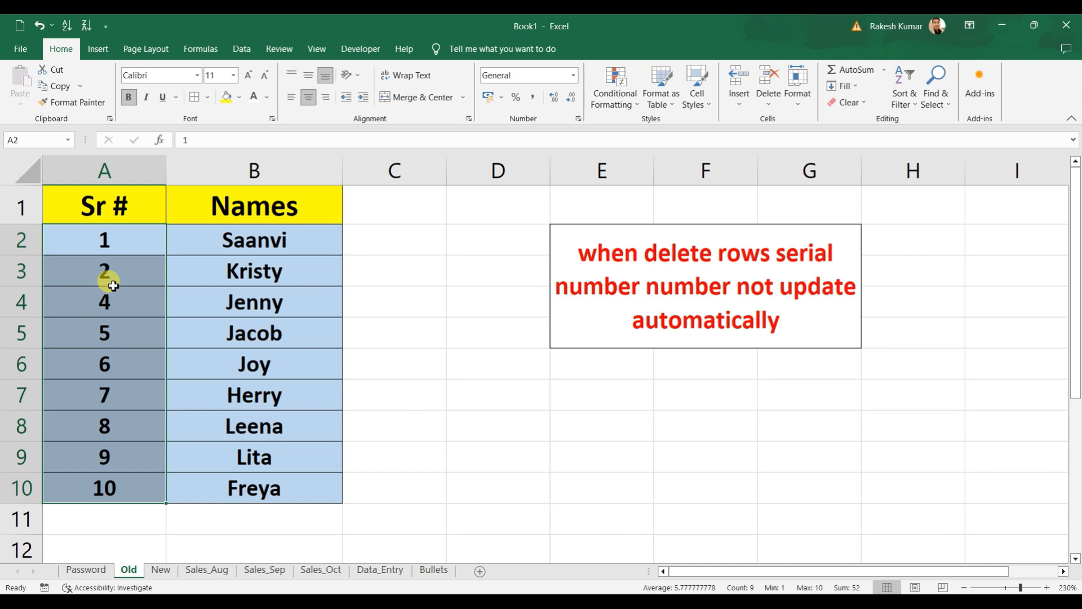
On the New sheet, replace the first serial number in A2 with the formula =ROW()-1
left_click(161, 571)
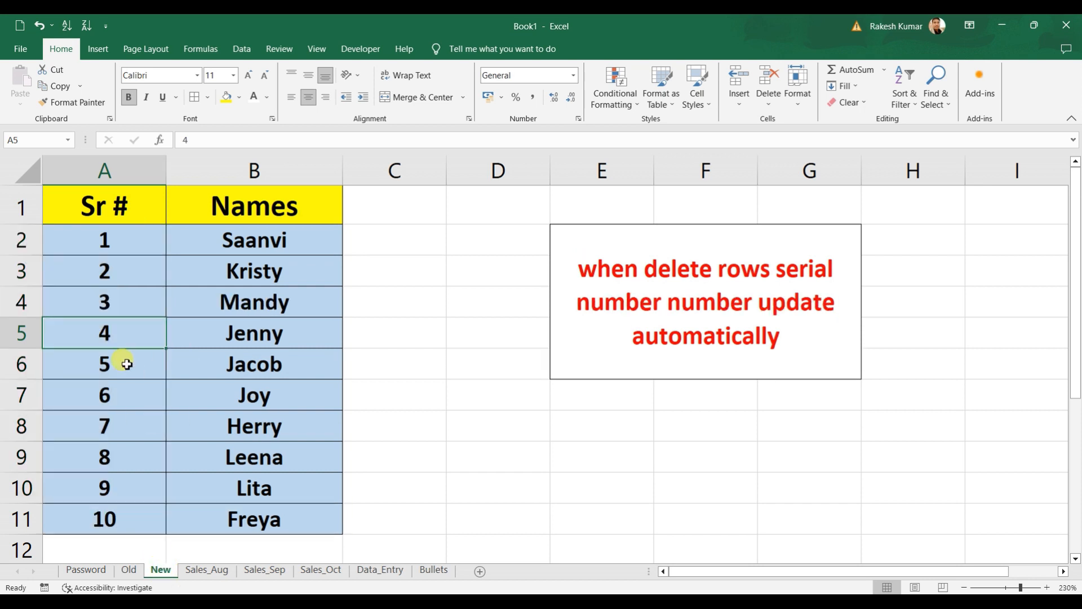
left_click(100, 238)
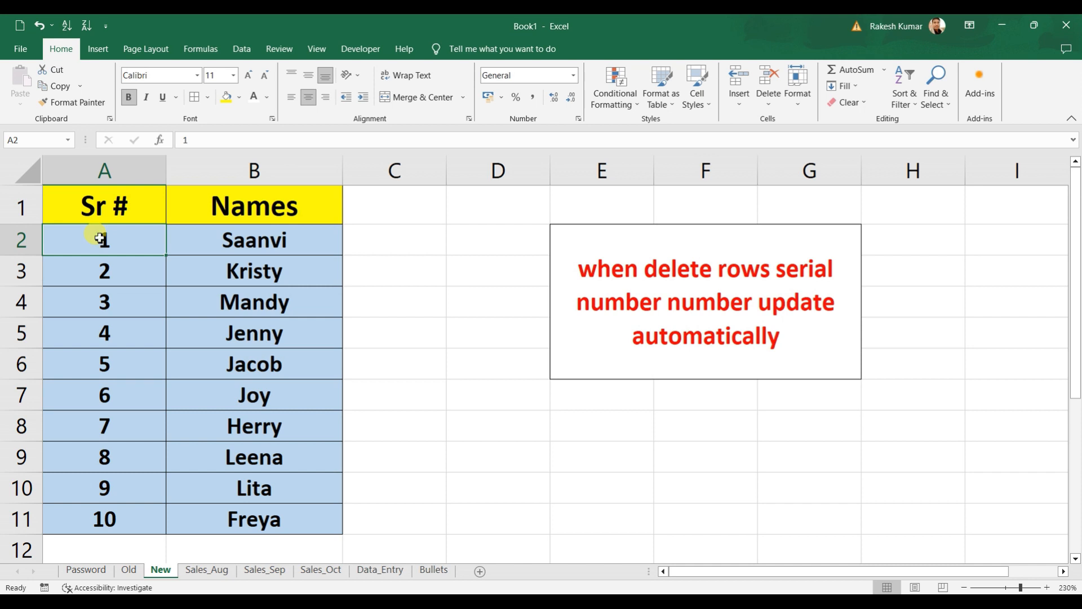
type("=")
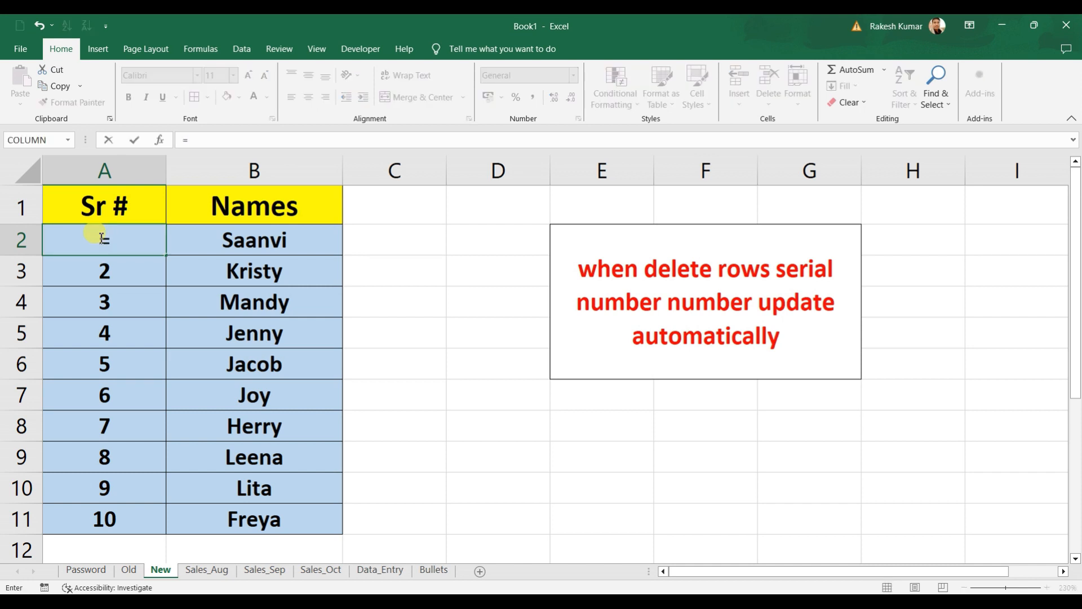
type("row")
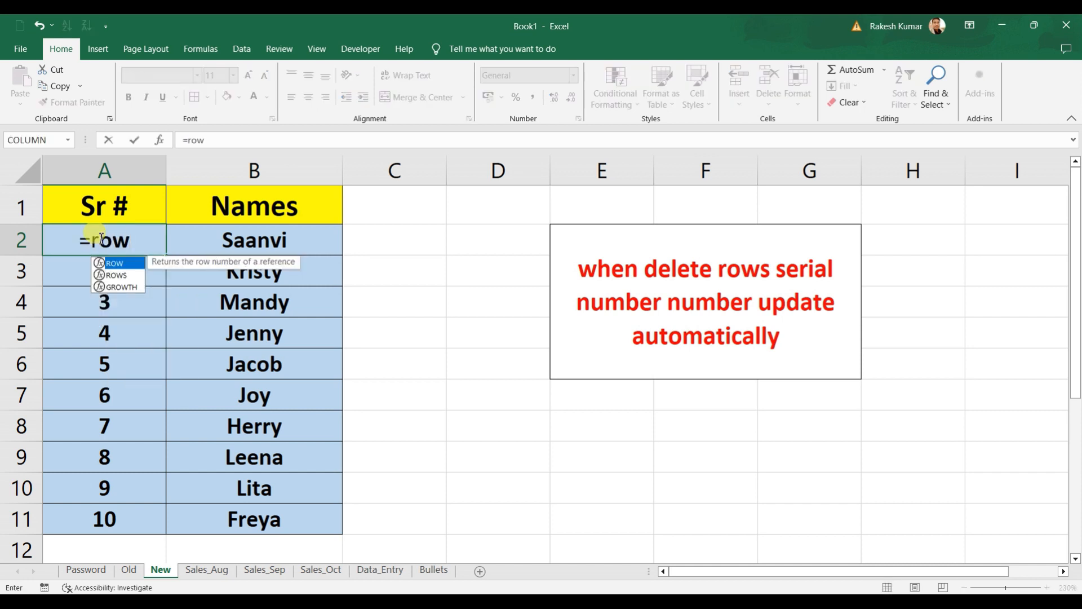
key("Tab")
type(")")
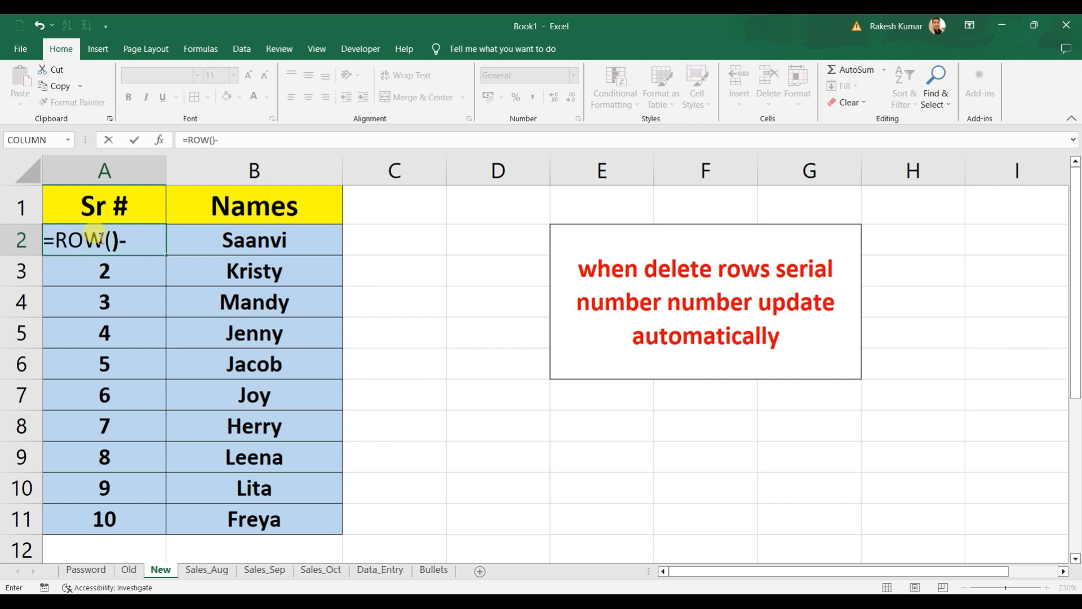
key("Return")
Fill the A2 serial number formula down through A11 and check the copied formula in A5
left_click(131, 234)
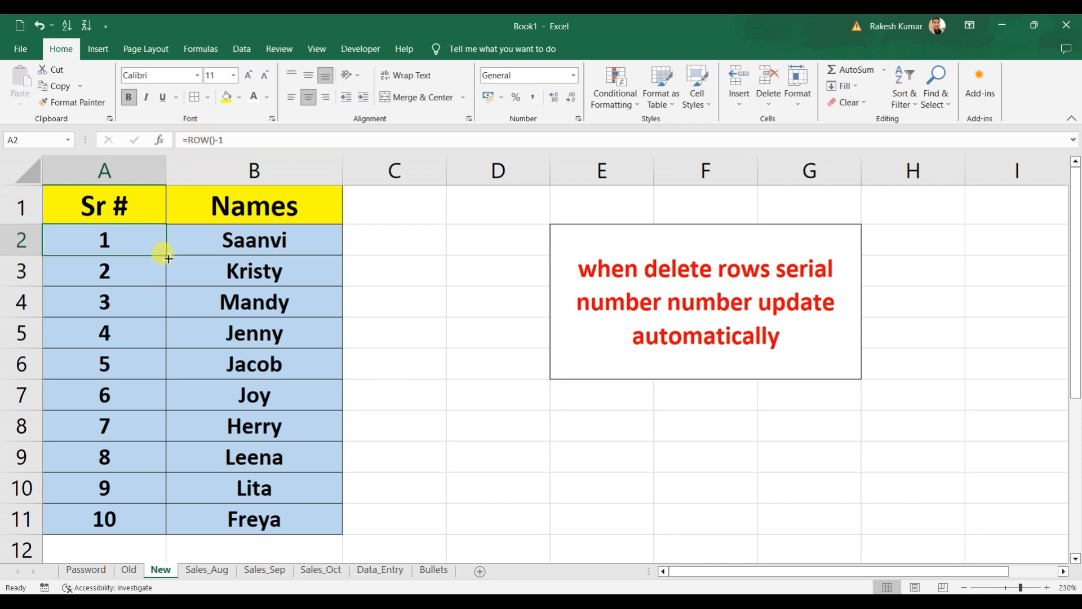
left_click_drag(168, 256, 168, 301)
left_click_drag(168, 509, 164, 526)
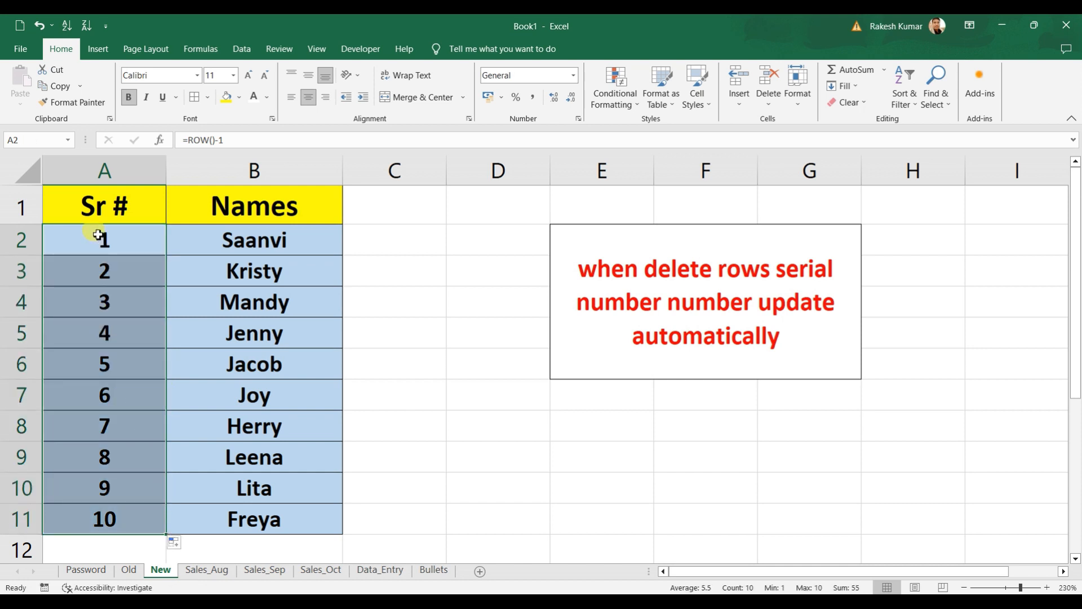
left_click(107, 338)
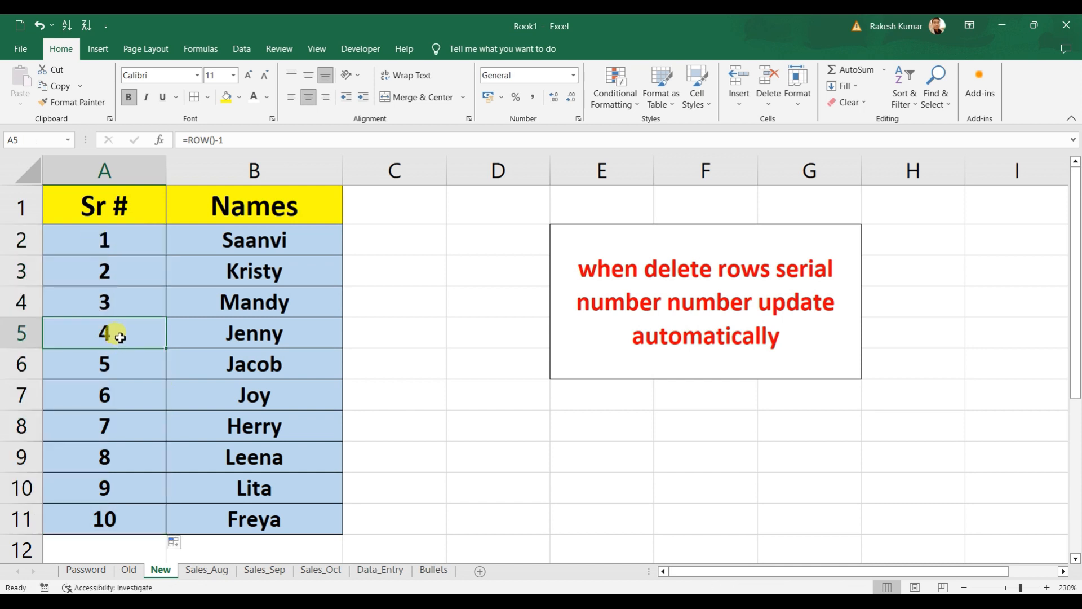
Delete the whole sheet row with serial number 5 from the New sheet
left_click(107, 361)
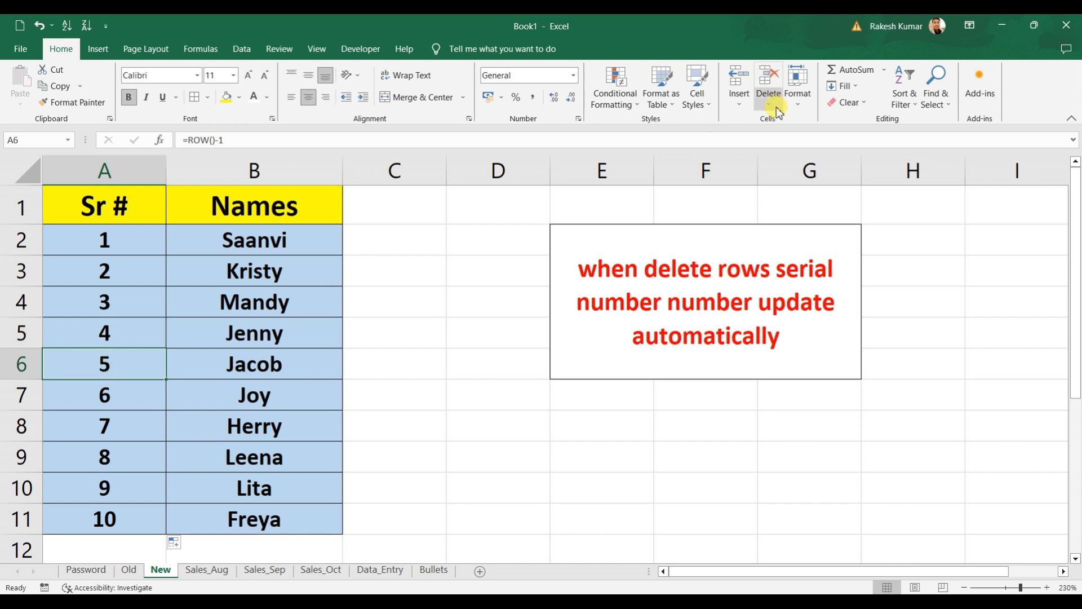
left_click(222, 365, "shift")
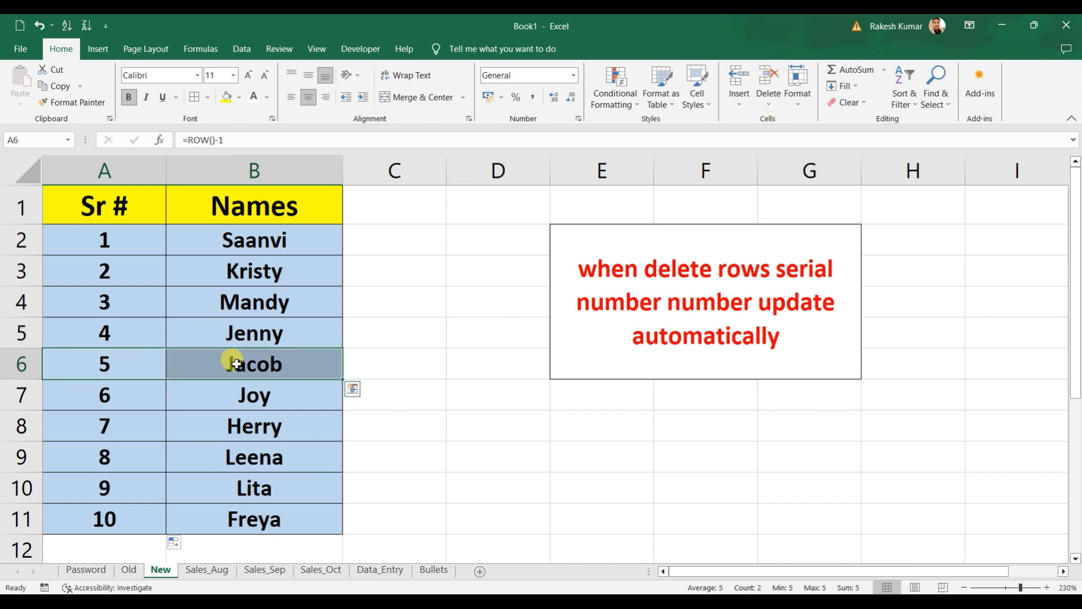
left_click(770, 108)
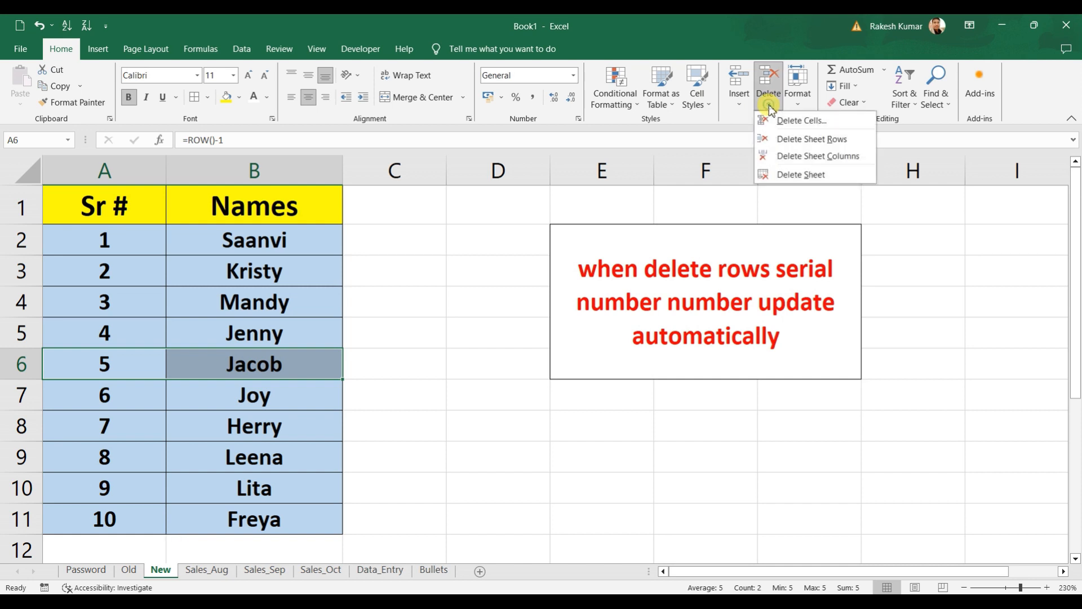
left_click(799, 140)
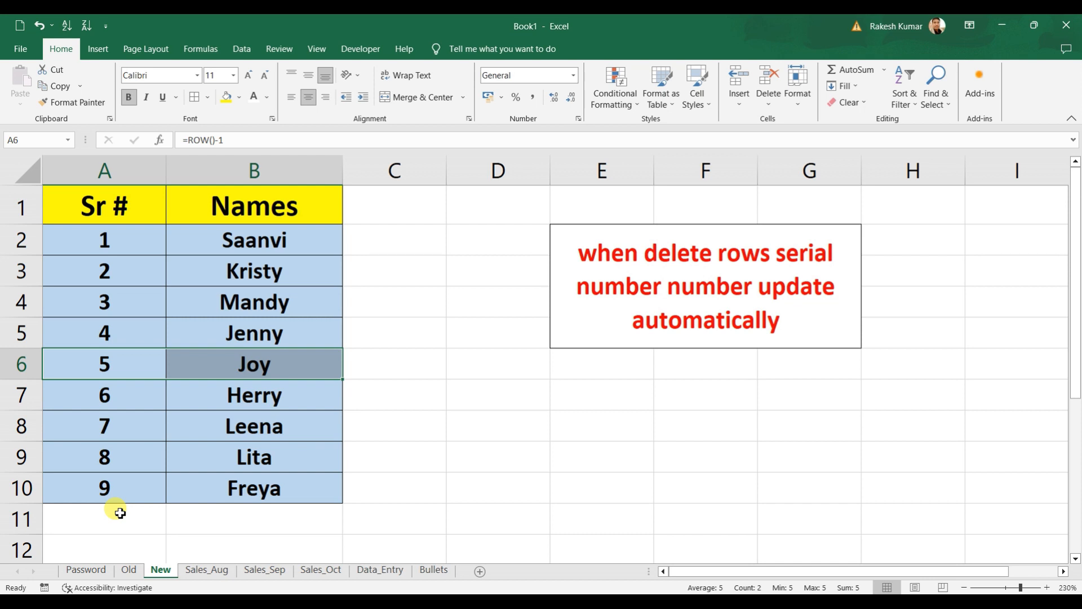
Delete the whole sheet row with serial number 2 from the New sheet
left_click(103, 272)
left_click_drag(142, 271, 252, 271)
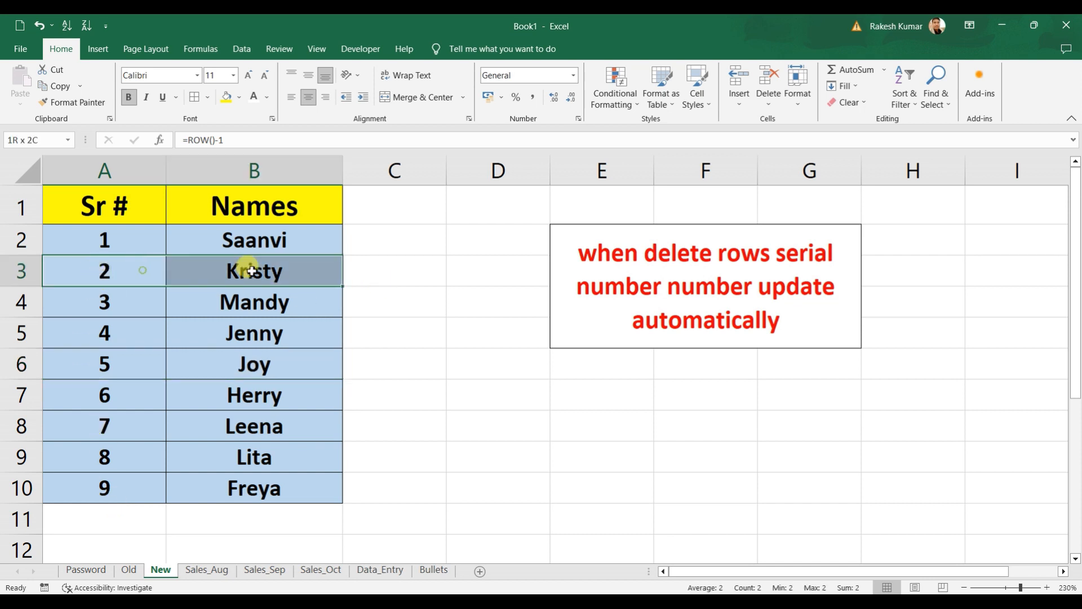
left_click(768, 97)
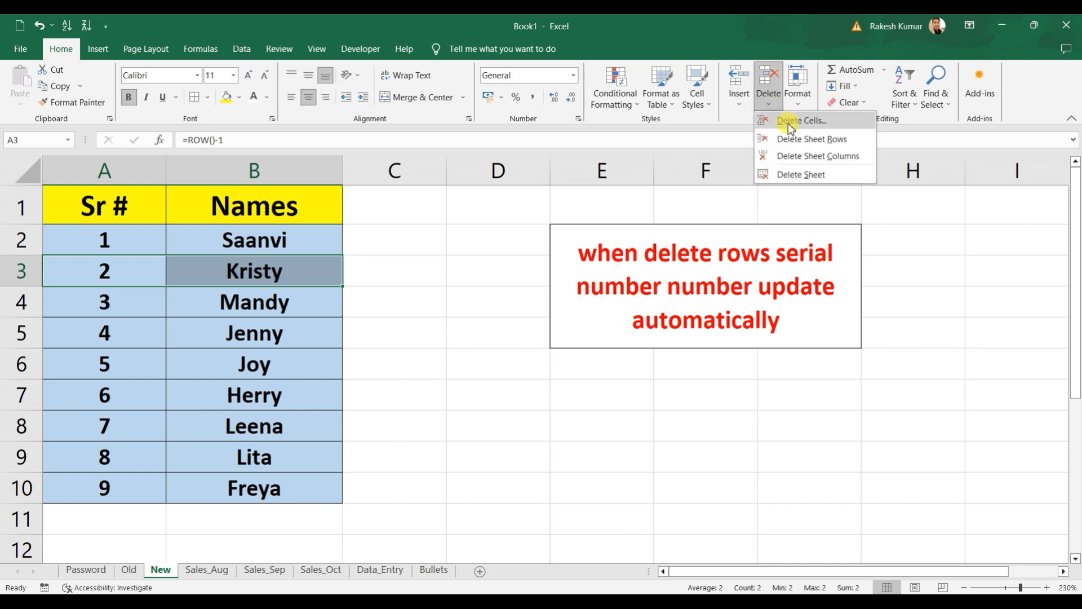
left_click(803, 139)
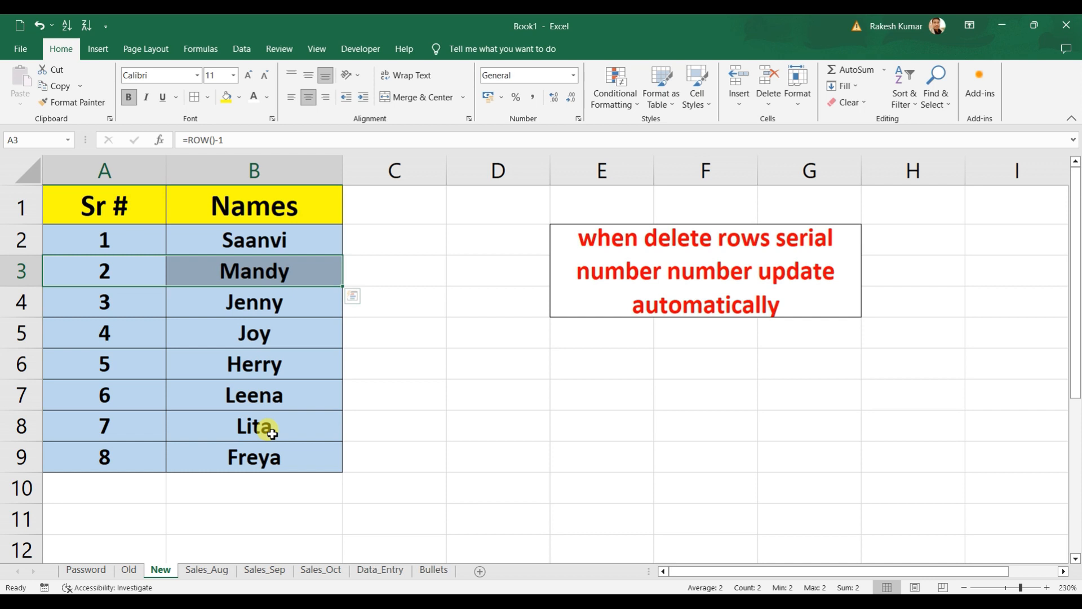
Look through the Sales_Aug, Sales_Sep and Sales_Oct sheets to compare their contents
left_click(206, 570)
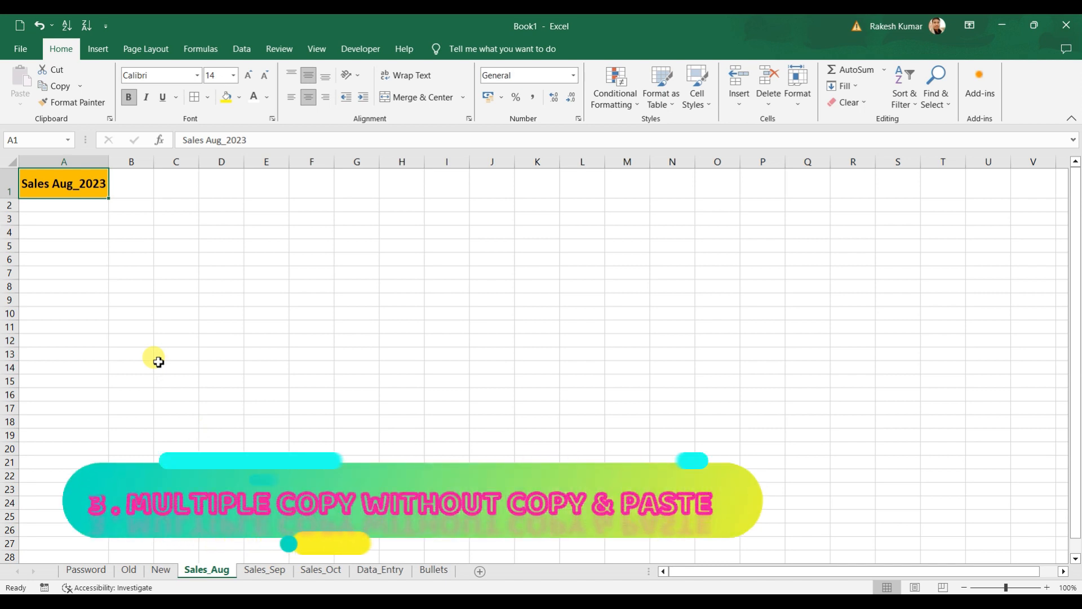
left_click(271, 569)
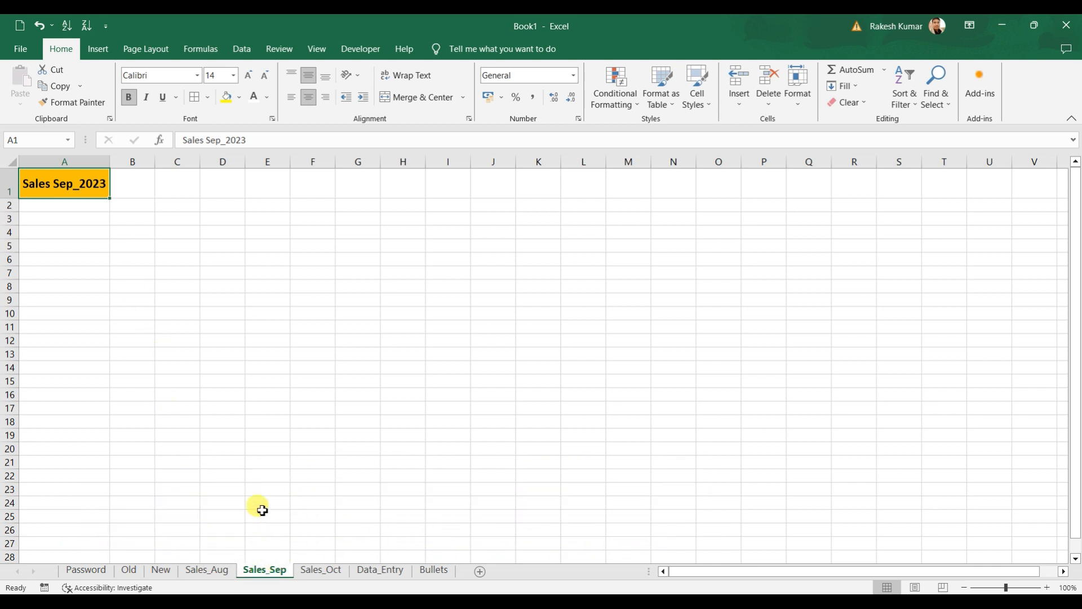
left_click(323, 570)
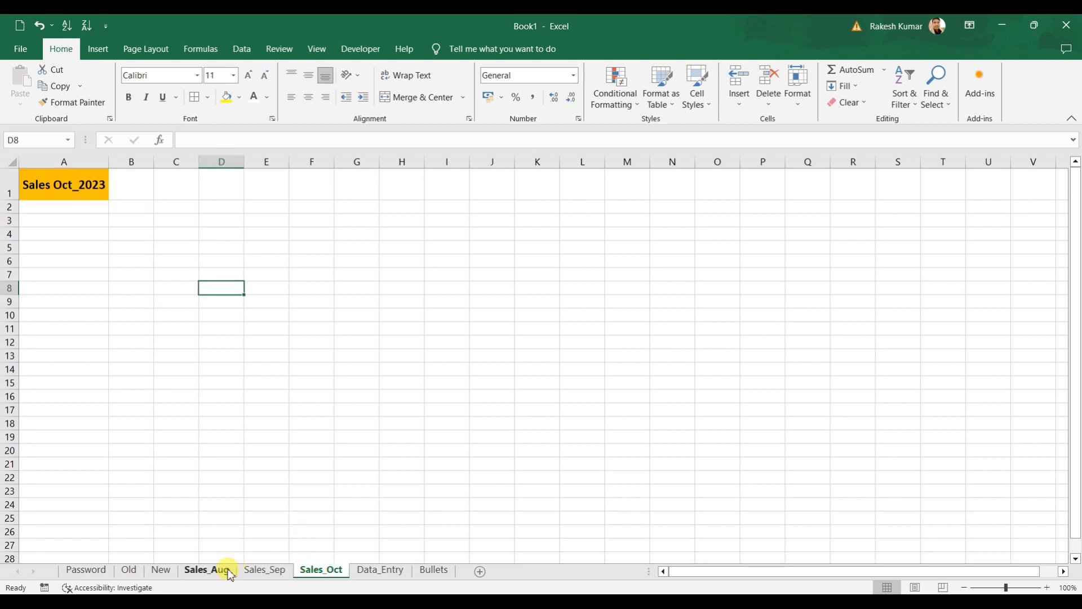
left_click(220, 571)
left_click(260, 571)
left_click(319, 571)
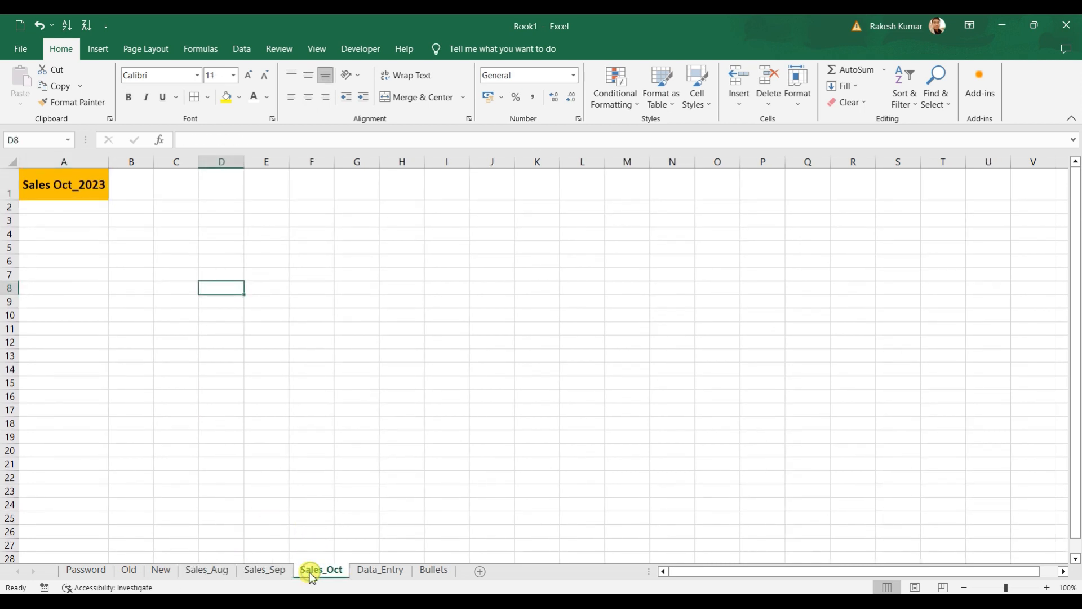
Group the Sales_Aug, Sales_Sep and Sales_Oct sheets, keeping Sales_Aug as the active sheet
left_click(212, 571)
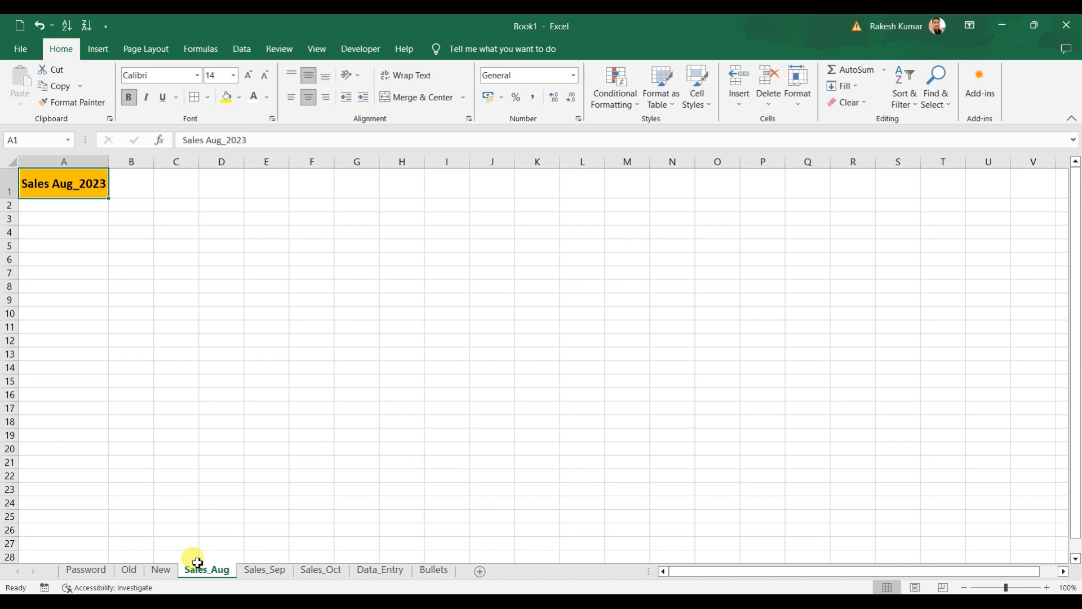
left_click(285, 461)
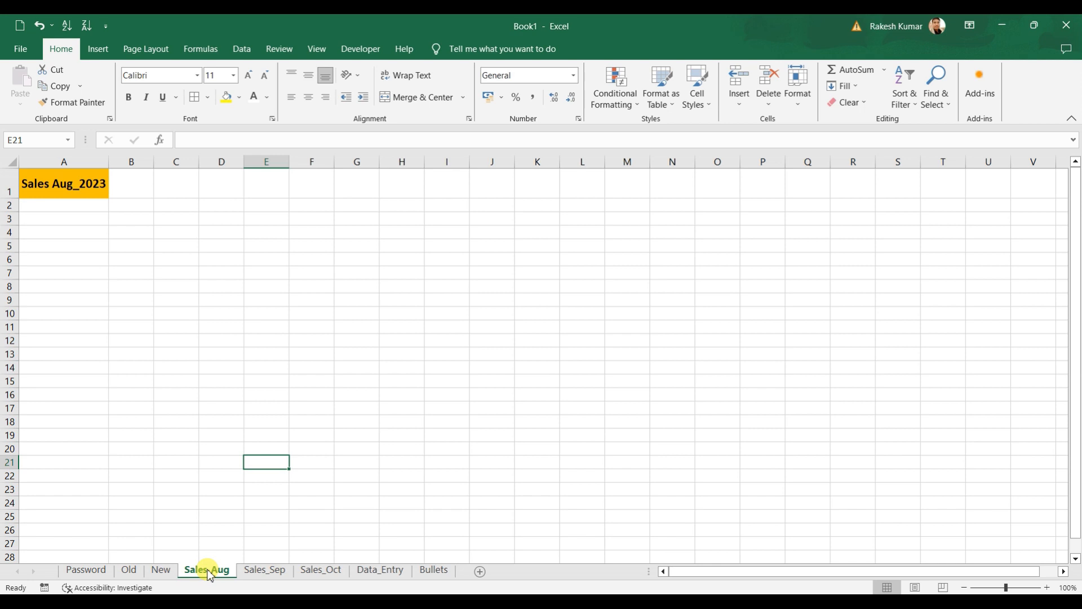
left_click(263, 570, "ctrl")
left_click(320, 571, "ctrl")
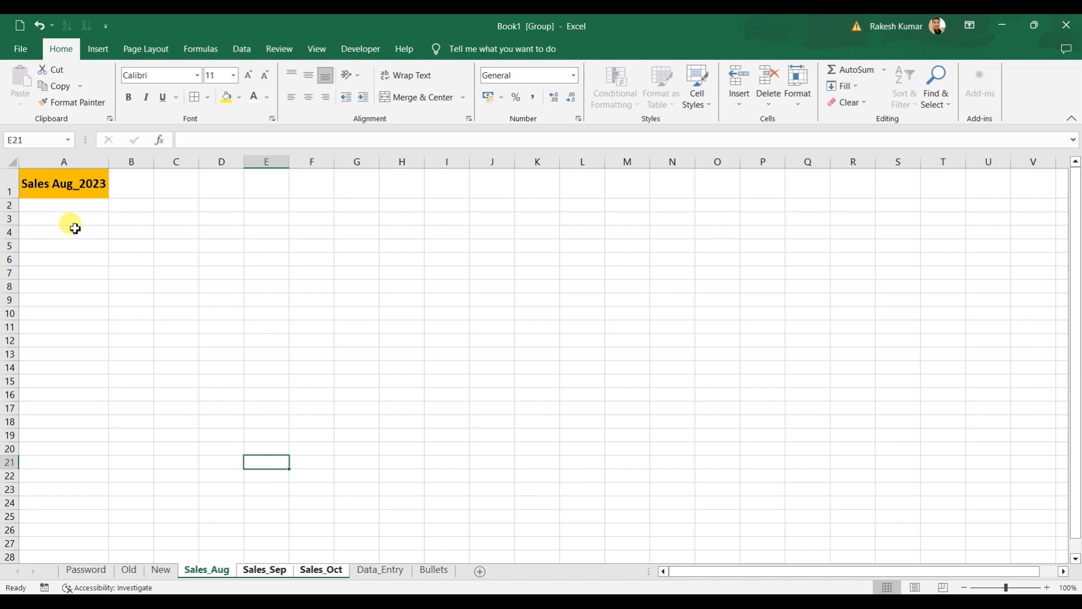
Enter the headers Item No, Item Name, Qty, Price Per unit and Amount in B3:F3 of the grouped sheets
left_click(129, 220)
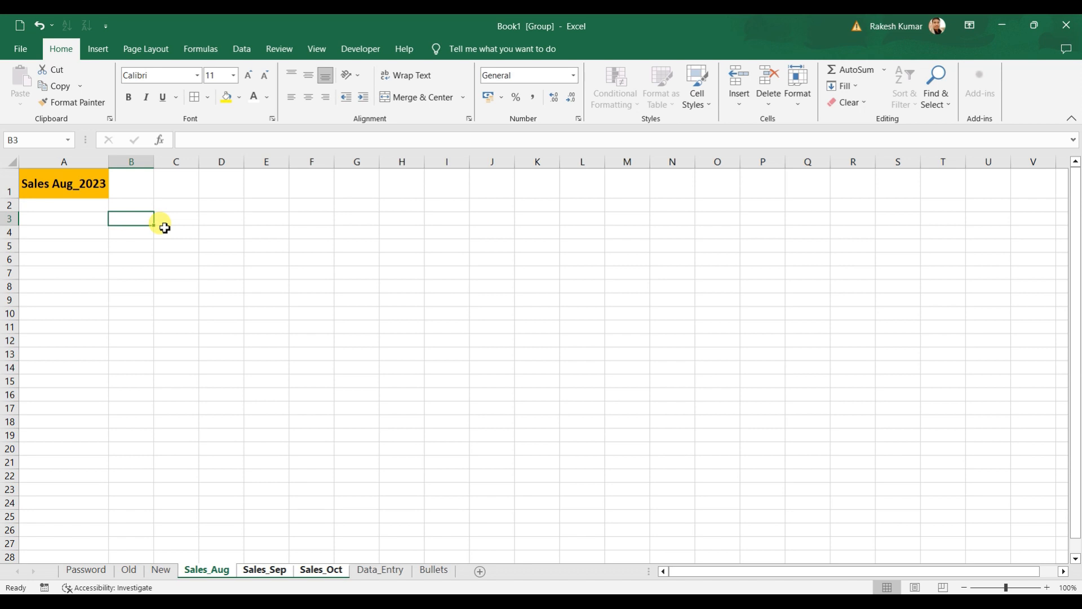
type("I")
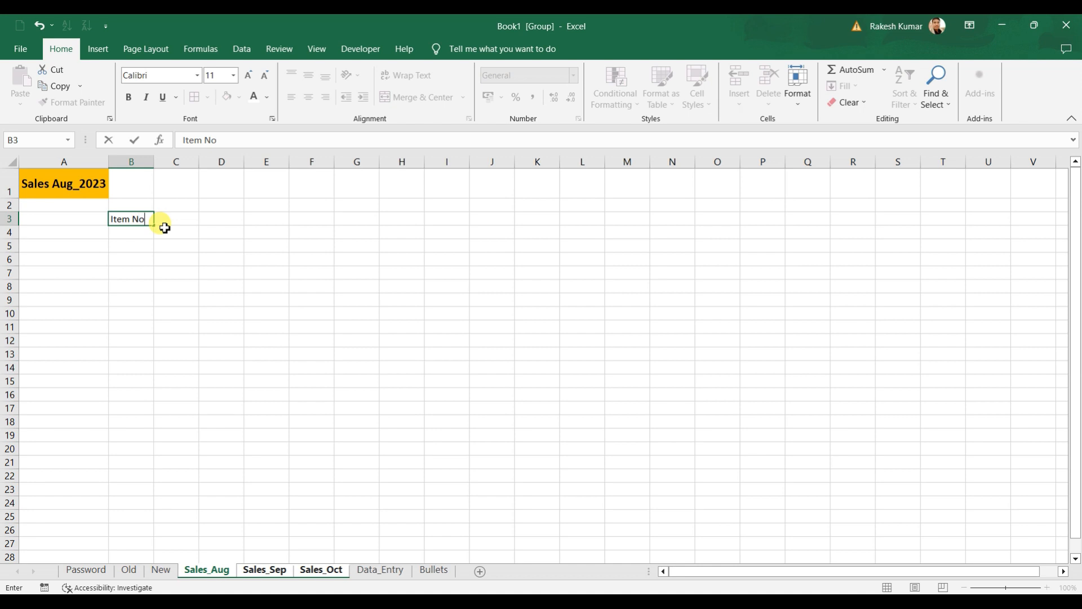
type("tem No")
key("Tab")
type("I")
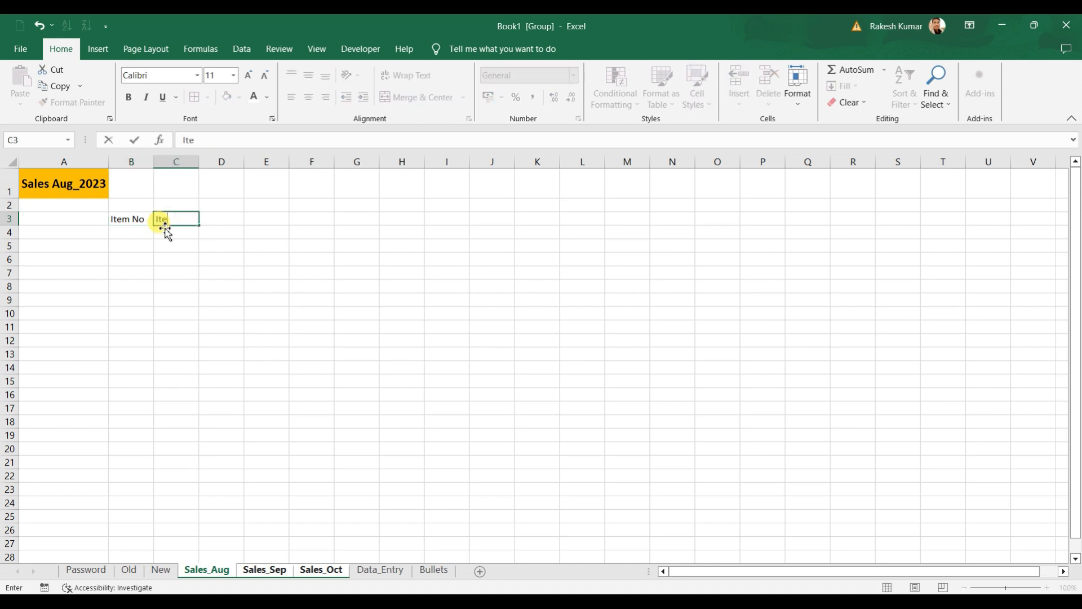
type("tem Name")
key("Tab")
type("Qty")
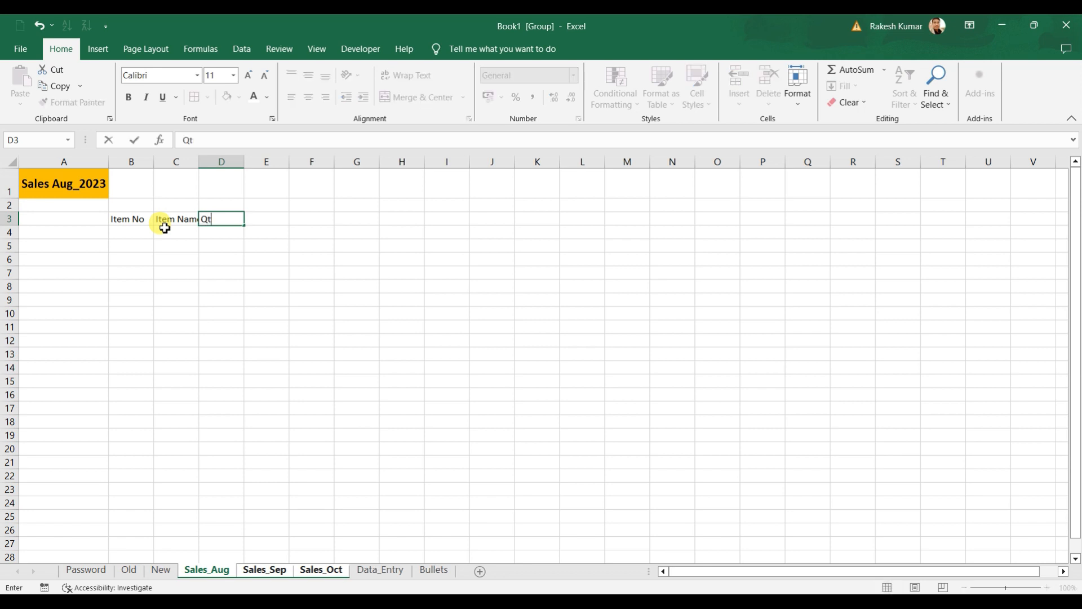
key("Tab")
type("P")
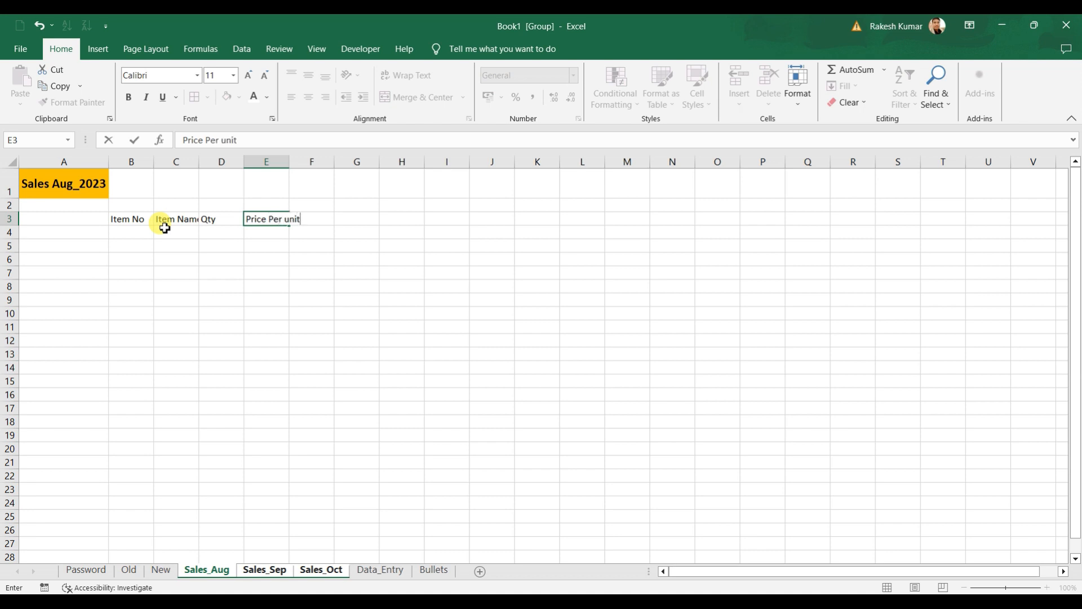
key("Tab")
type("Amo")
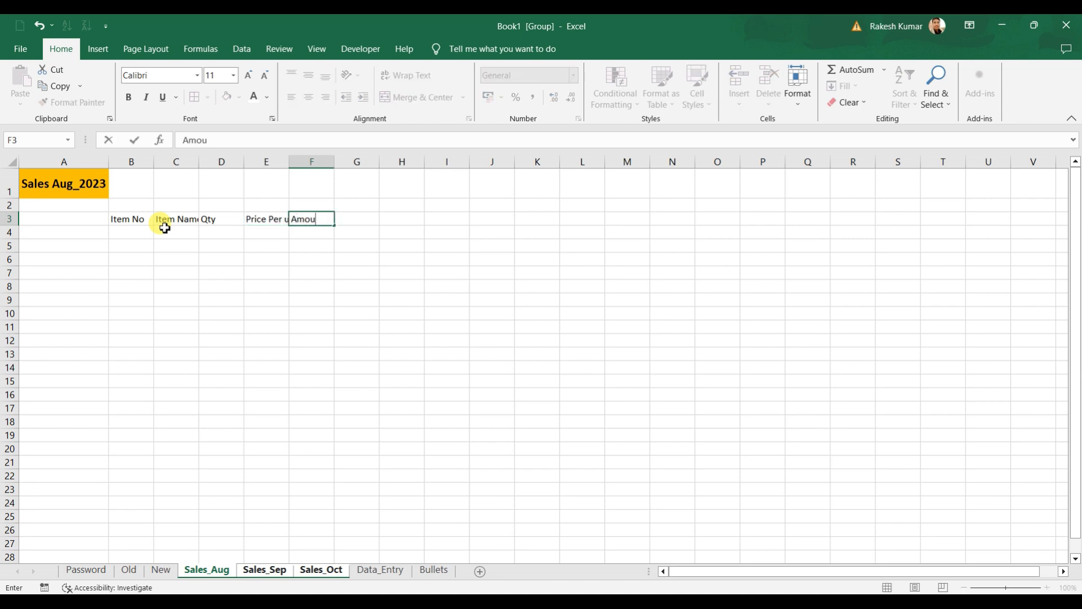
key("ctrl+Return")
Set the width of the header columns B to F to 15
left_click_drag(131, 220, 298, 219)
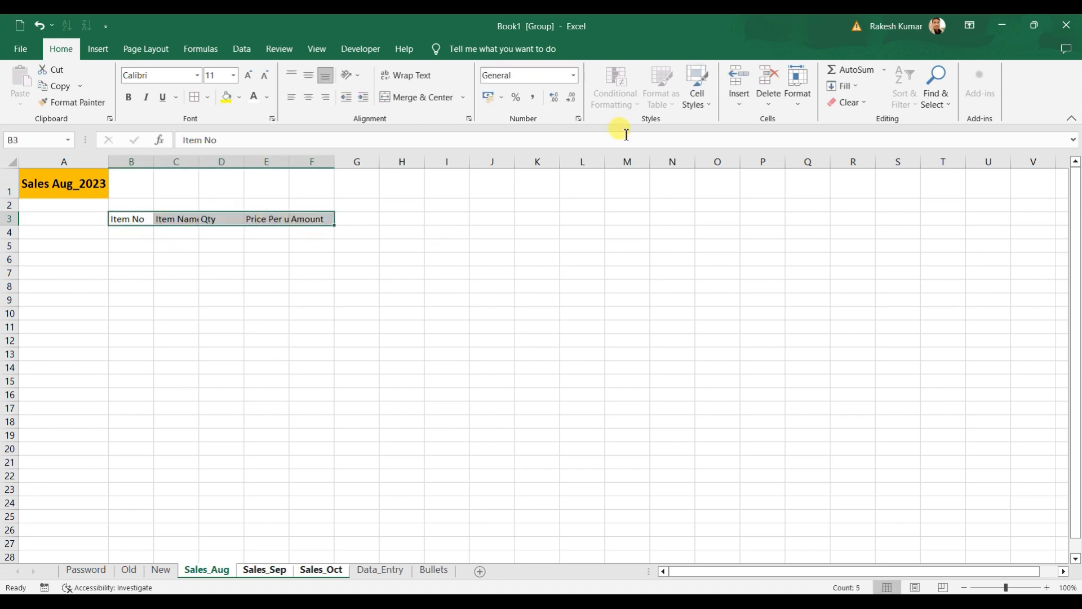
left_click(801, 102)
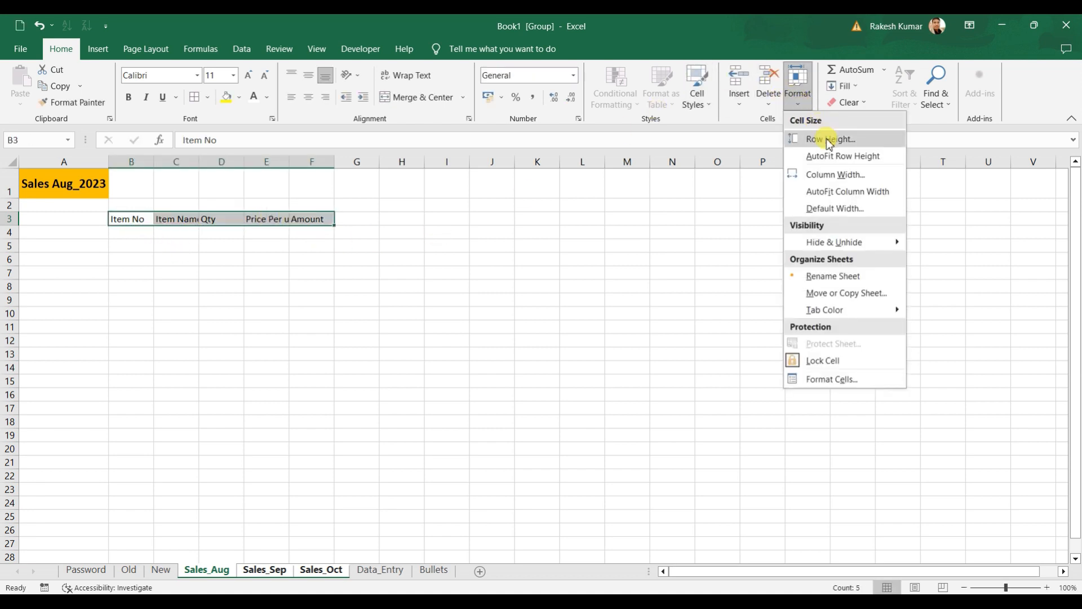
left_click(834, 174)
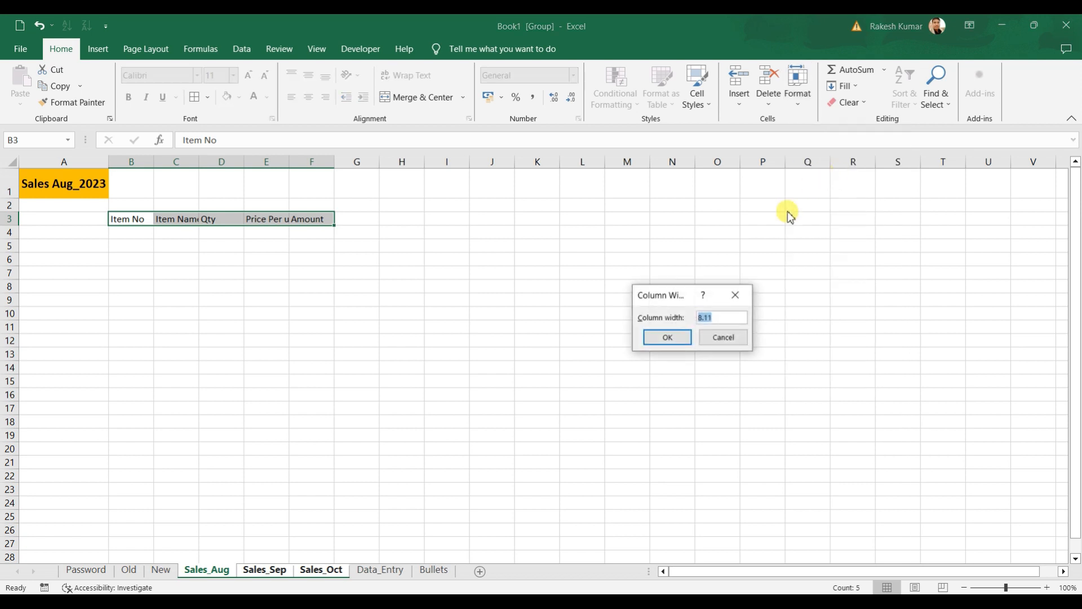
type("15")
left_click(674, 336)
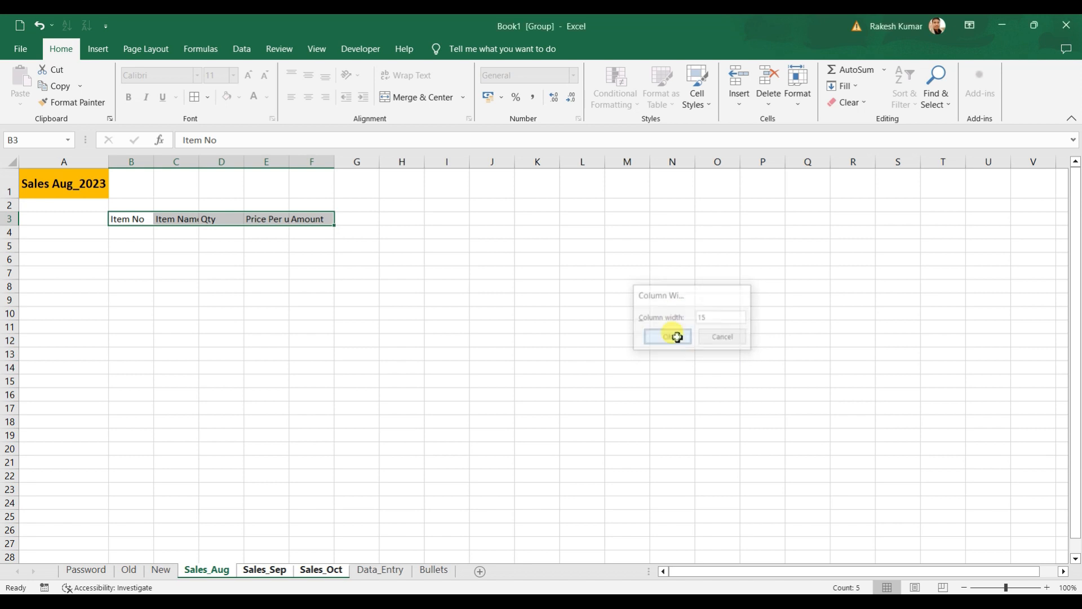
Format the B3:F3 headers with font size 16, centered horizontally on a yellow fill
left_click(251, 76)
left_click(251, 76)
left_click(251, 77)
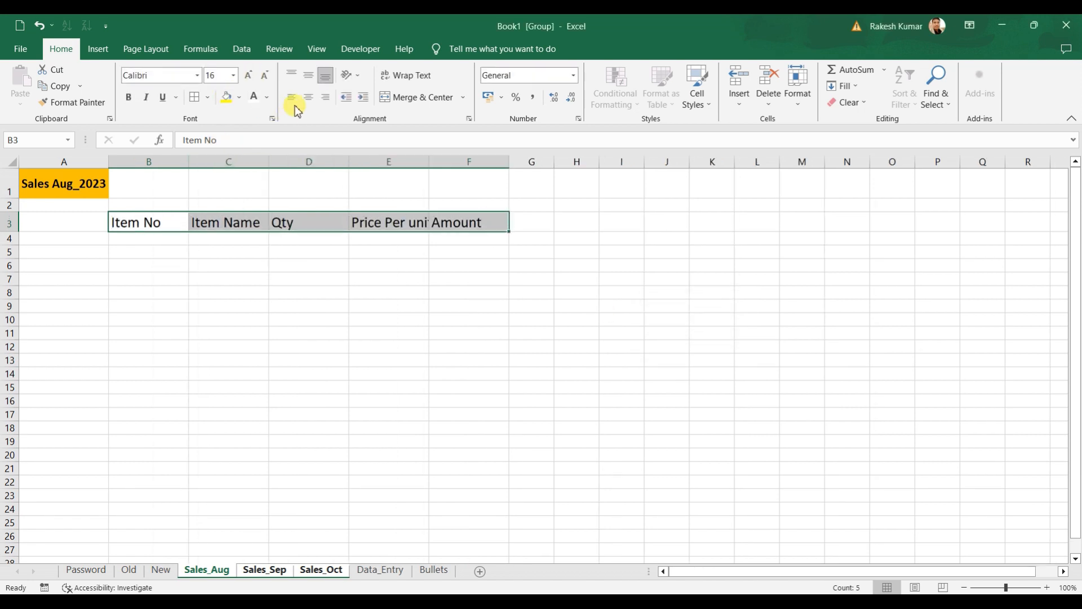
left_click(309, 97)
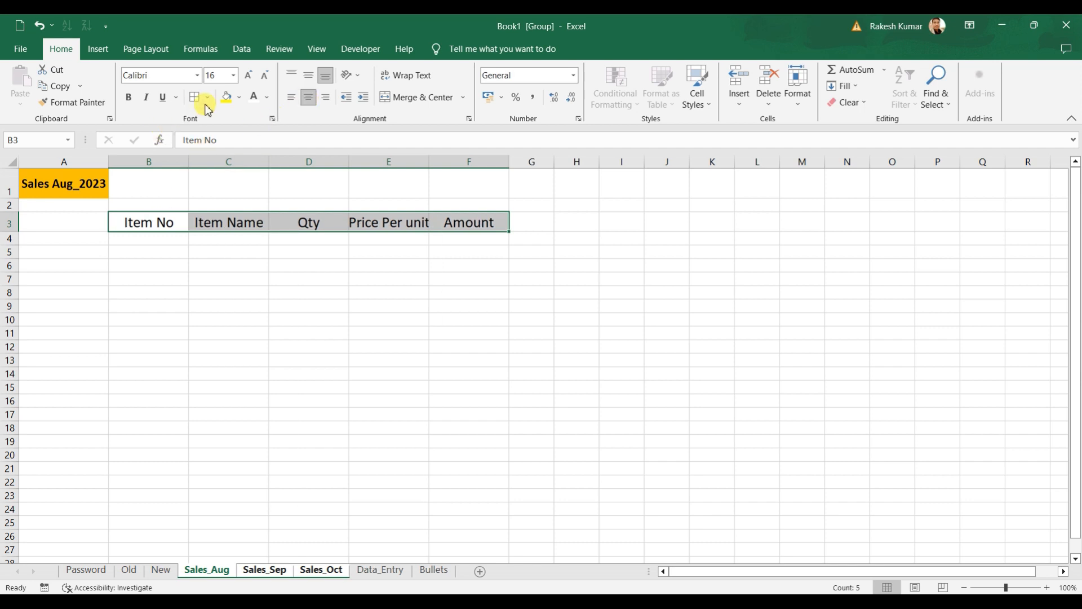
left_click(232, 97)
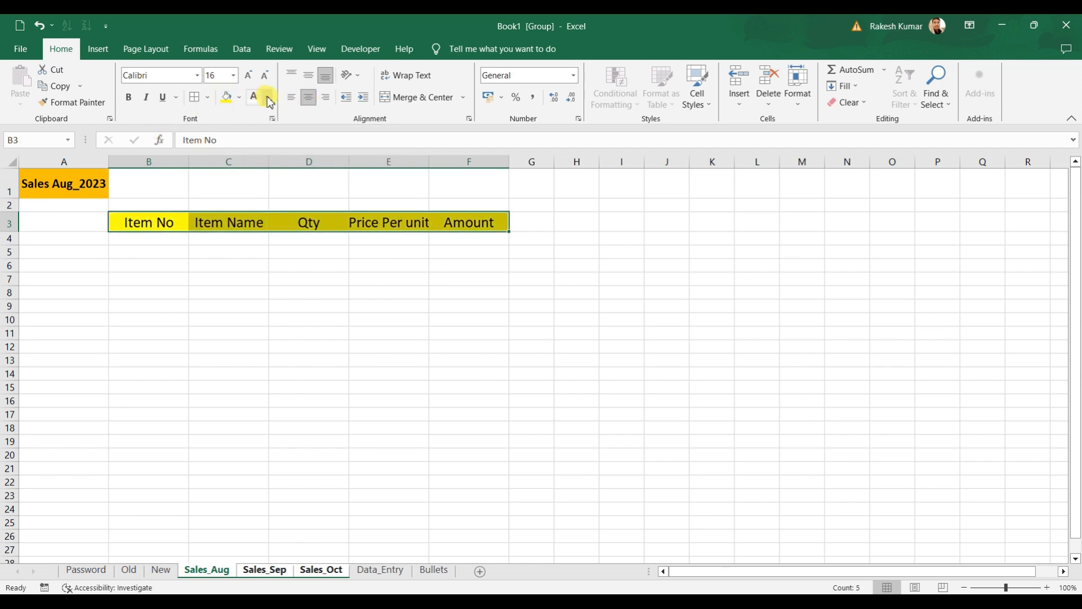
Bold the B3:F3 headers, and apply cell borders and middle vertical alignment to the B3:F14 table on the grouped sheets
left_click(129, 97)
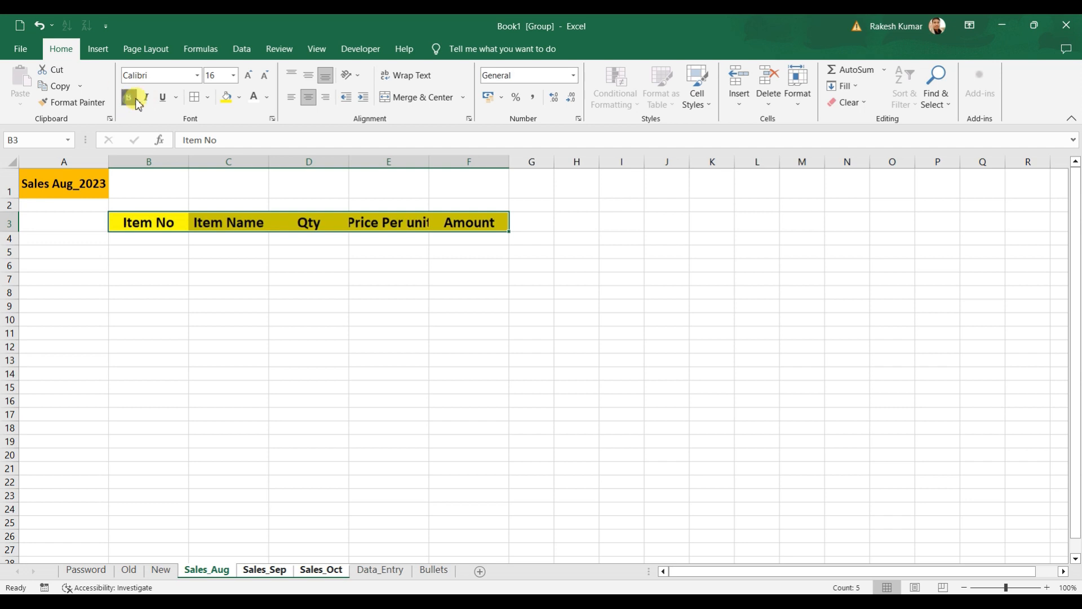
left_click(203, 292)
left_click_drag(162, 219, 456, 374)
left_click(194, 97)
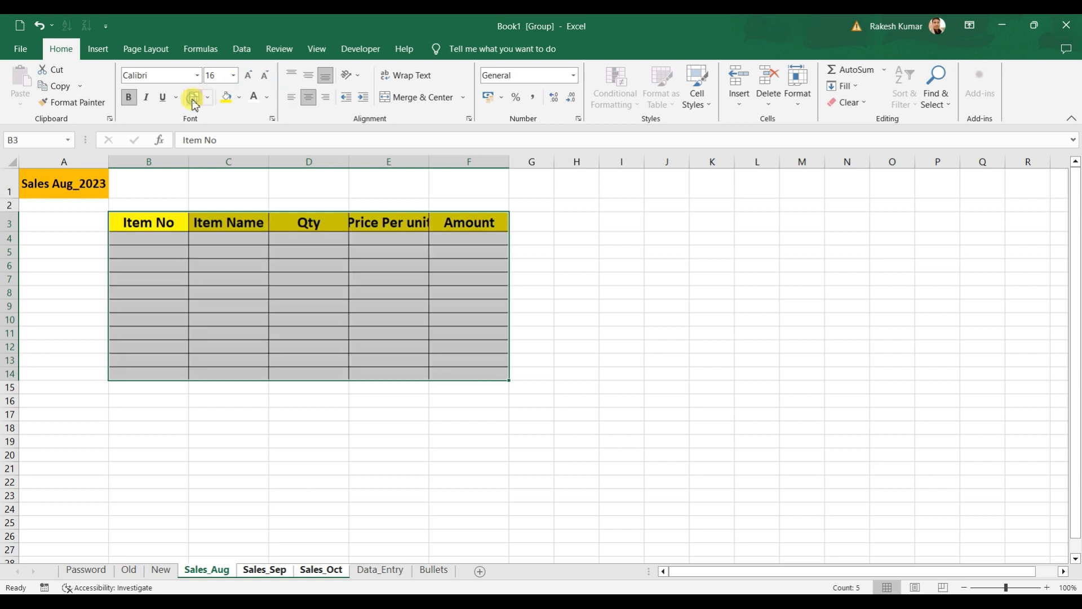
left_click(308, 75)
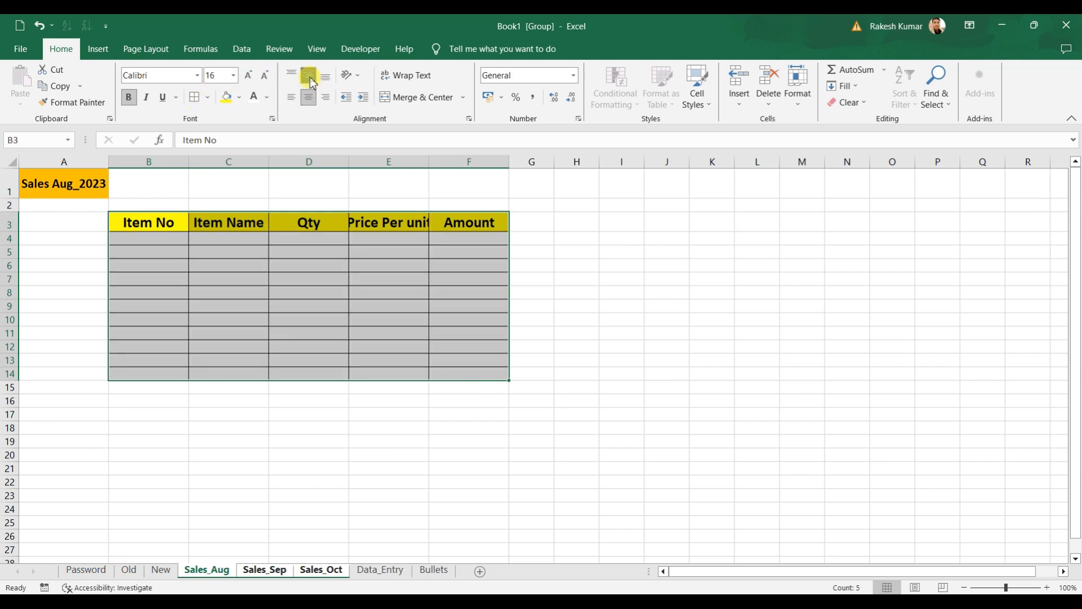
Fill the Item No cells B4:B14 with the series A101 to A111, centered horizontally and bold
left_click(171, 239)
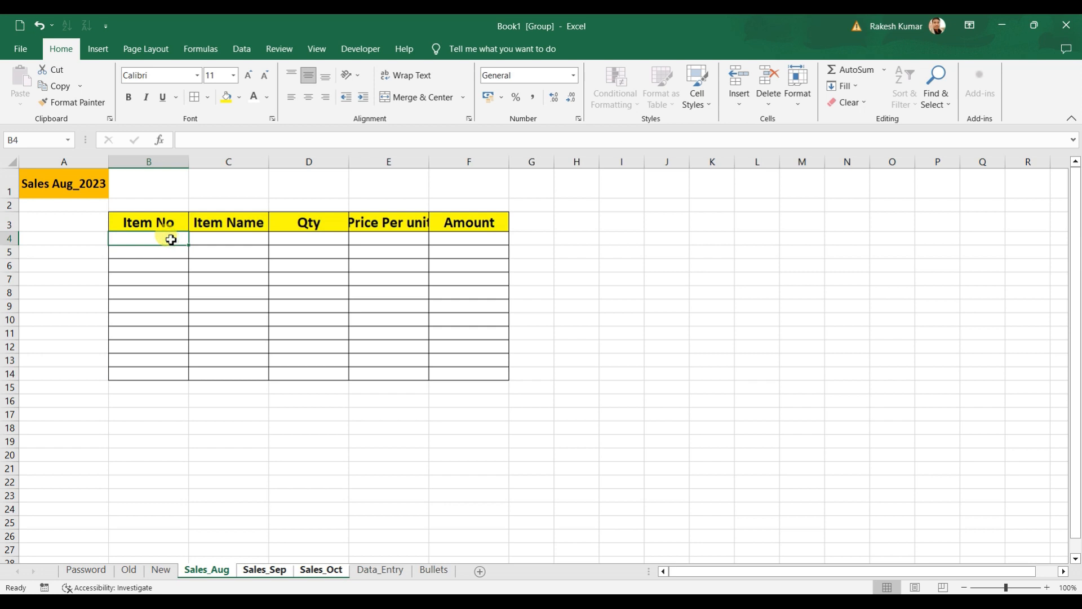
type("A101")
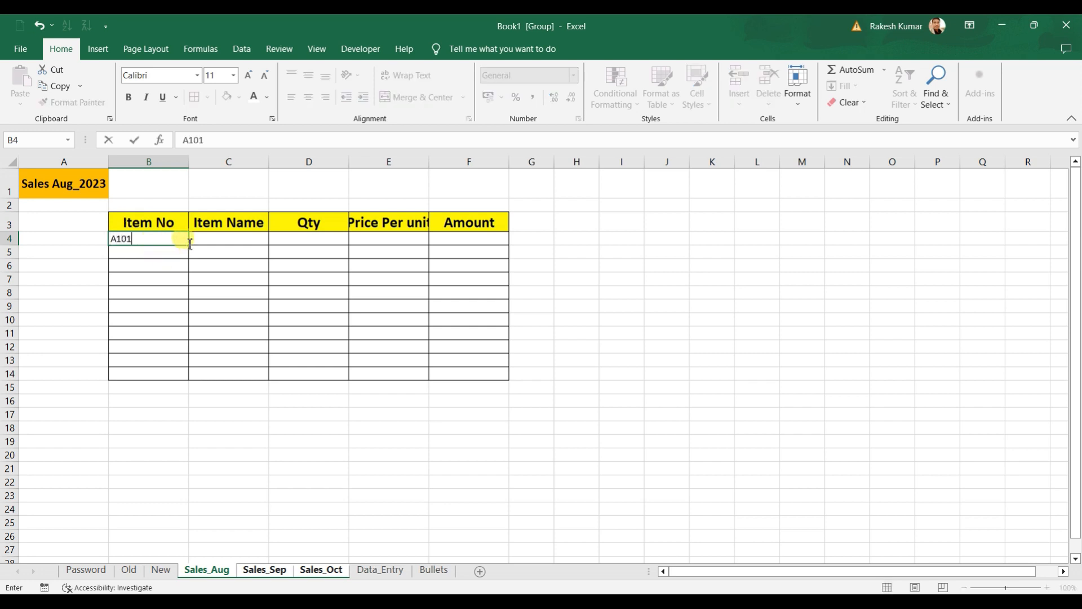
left_click_drag(191, 246, 194, 377)
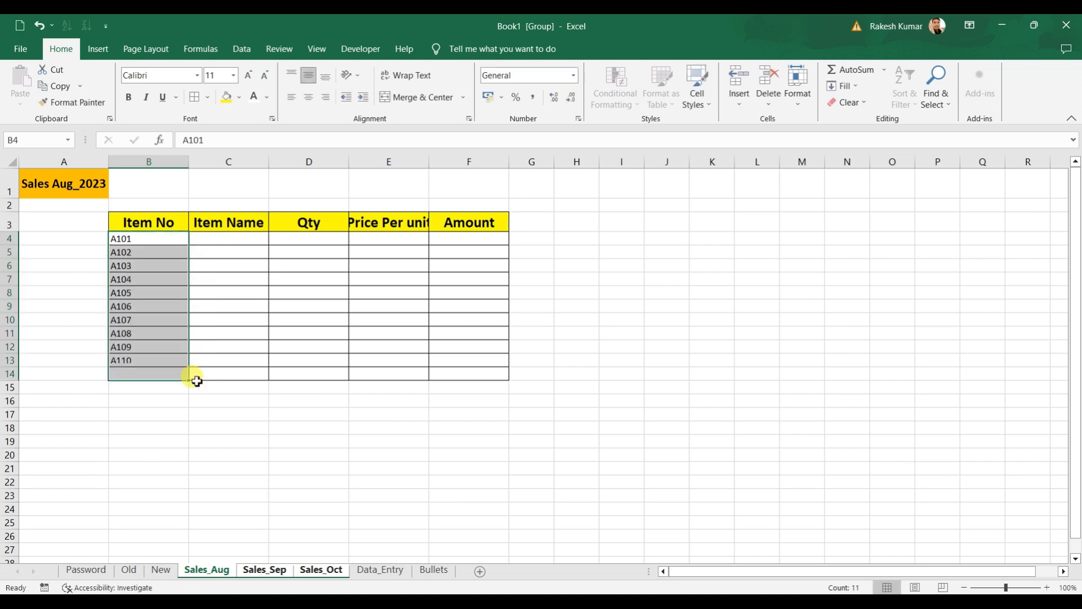
left_click(309, 99)
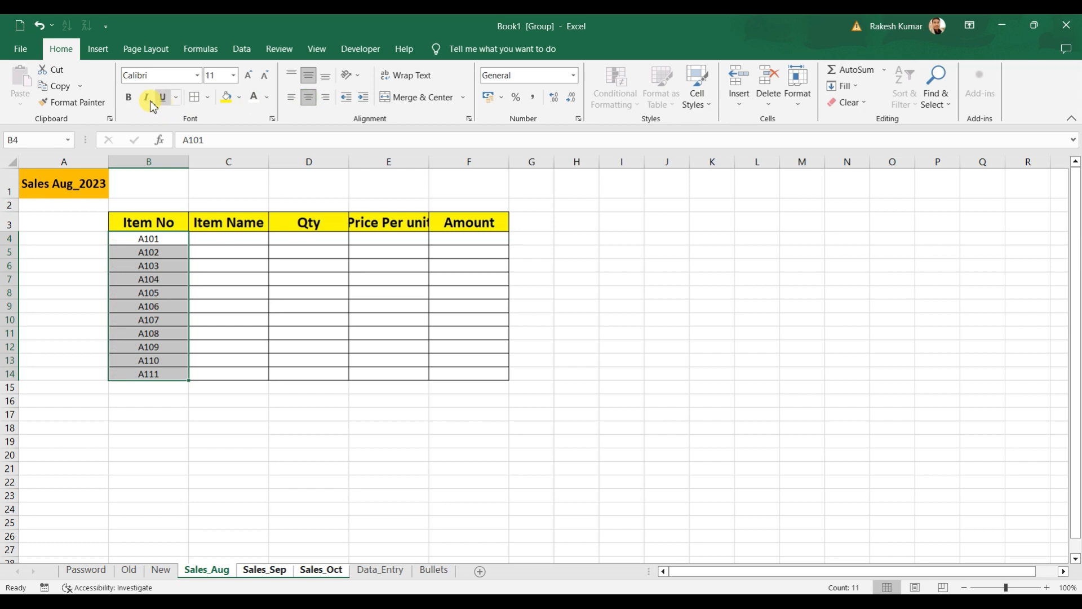
left_click(129, 97)
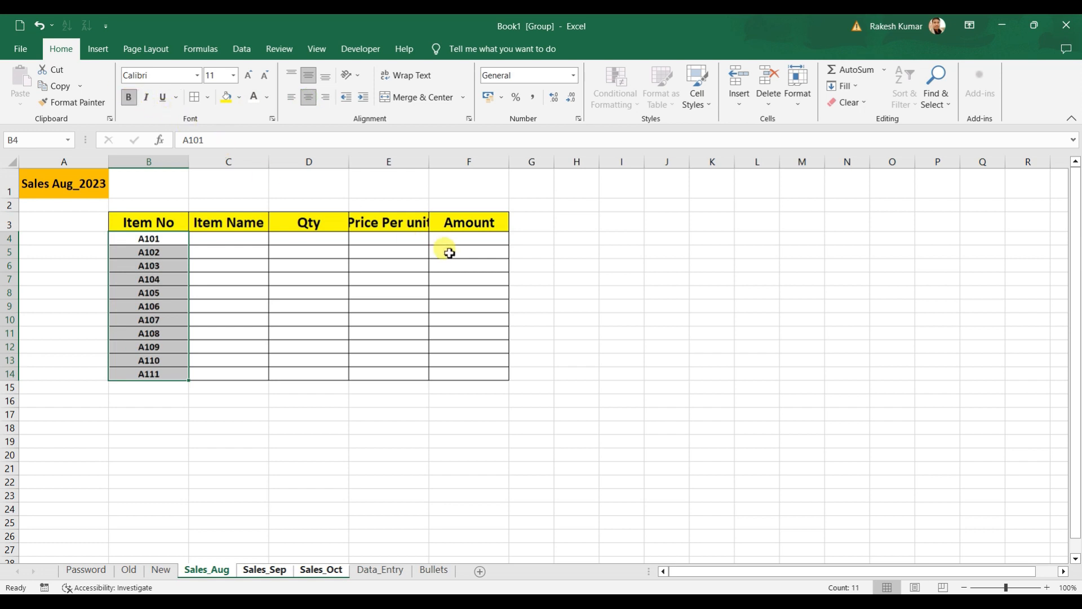
Widen the Price Per unit and Item Name columns so their headers fit with some room to spare
left_click_drag(429, 163, 450, 167)
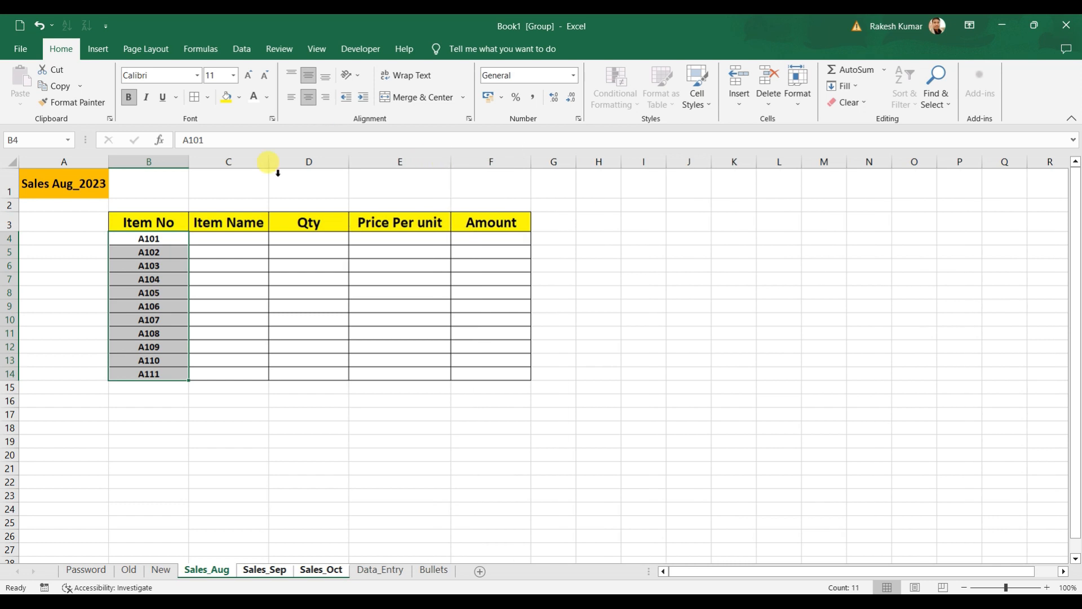
left_click_drag(270, 161, 291, 162)
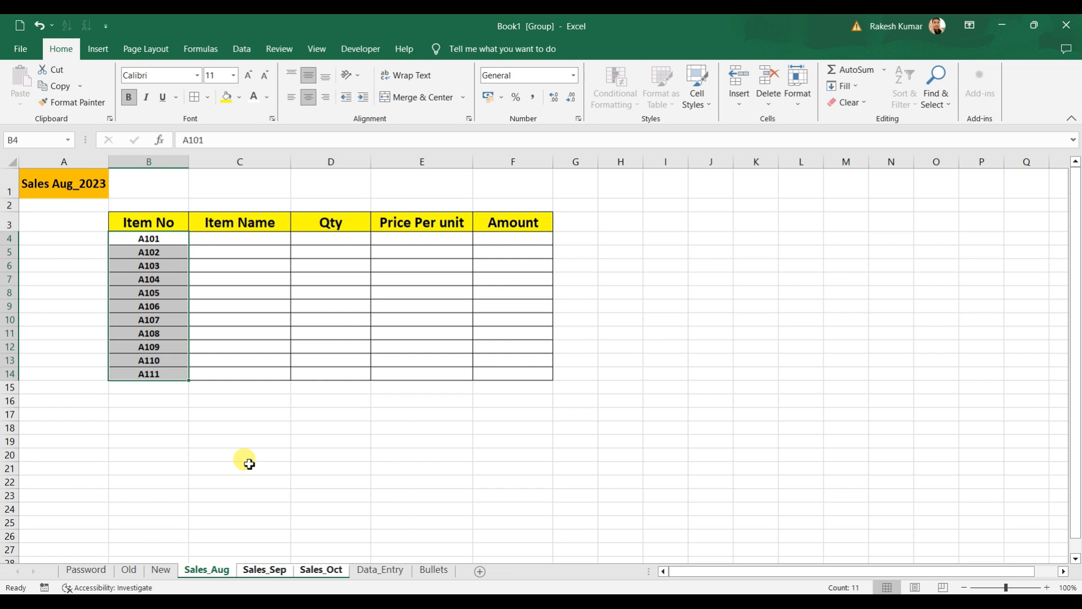
left_click(232, 533)
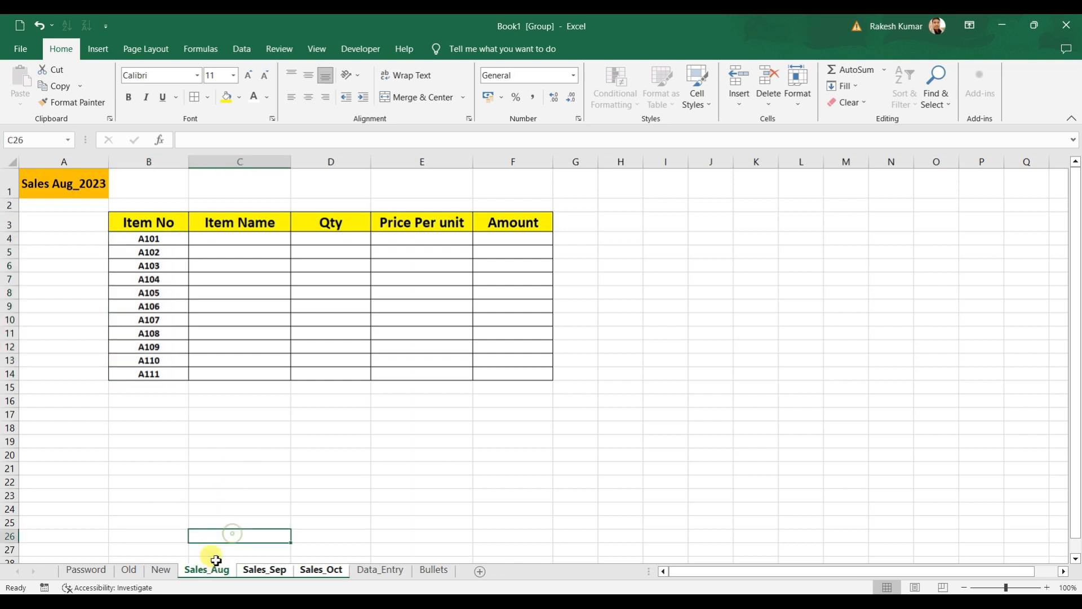
Ungroup the sheets and check the item table on Sales_Aug, Sales_Sep and Sales_Oct one by one
left_click(161, 569)
left_click(207, 570)
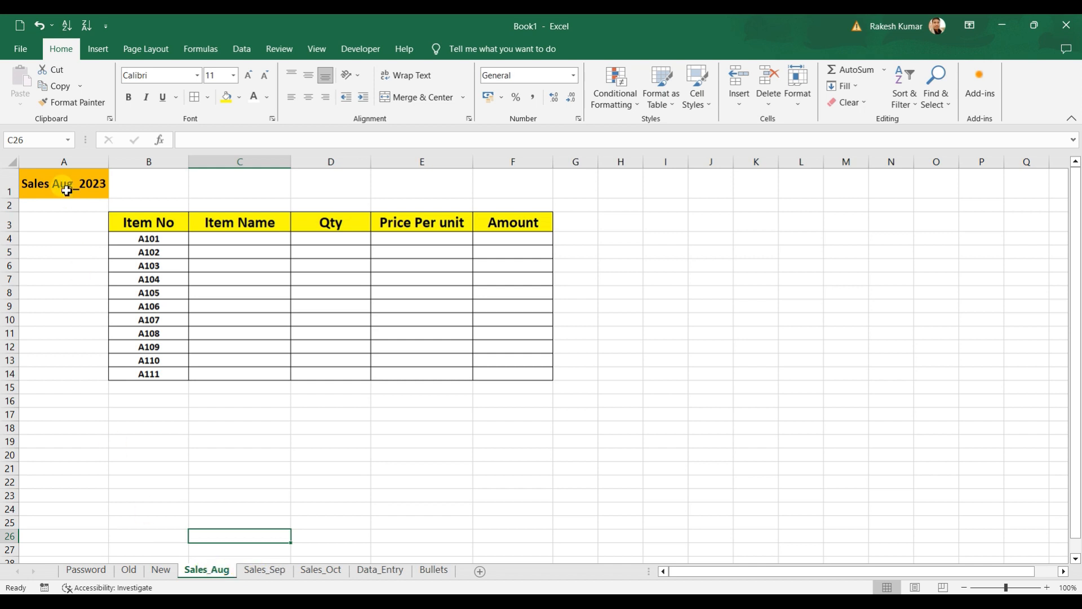
left_click(271, 571)
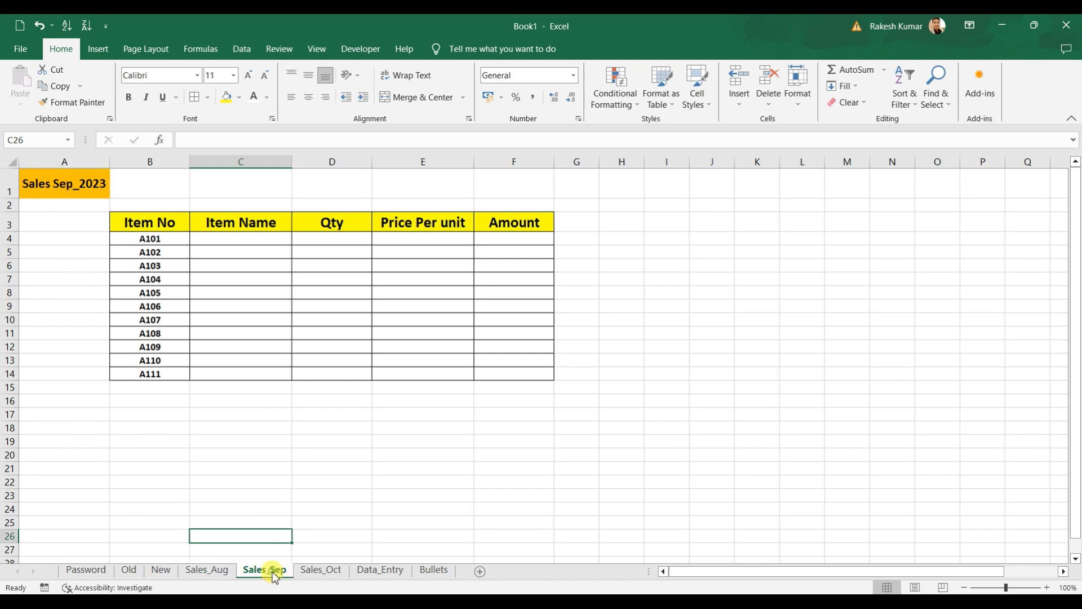
left_click_drag(134, 225, 150, 252)
left_click_drag(279, 279, 510, 374)
left_click(394, 452)
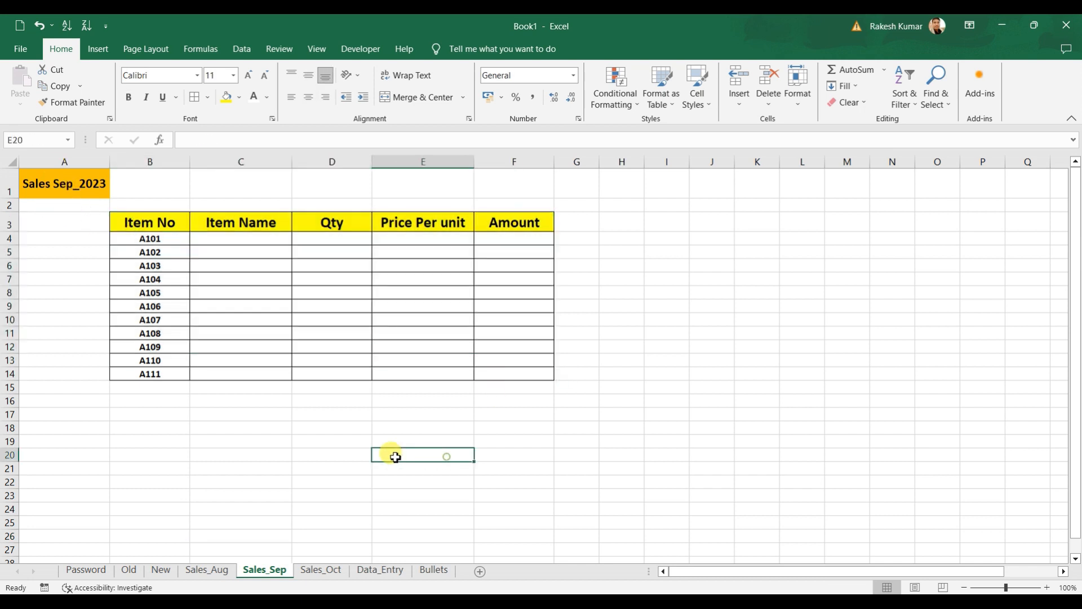
left_click(321, 570)
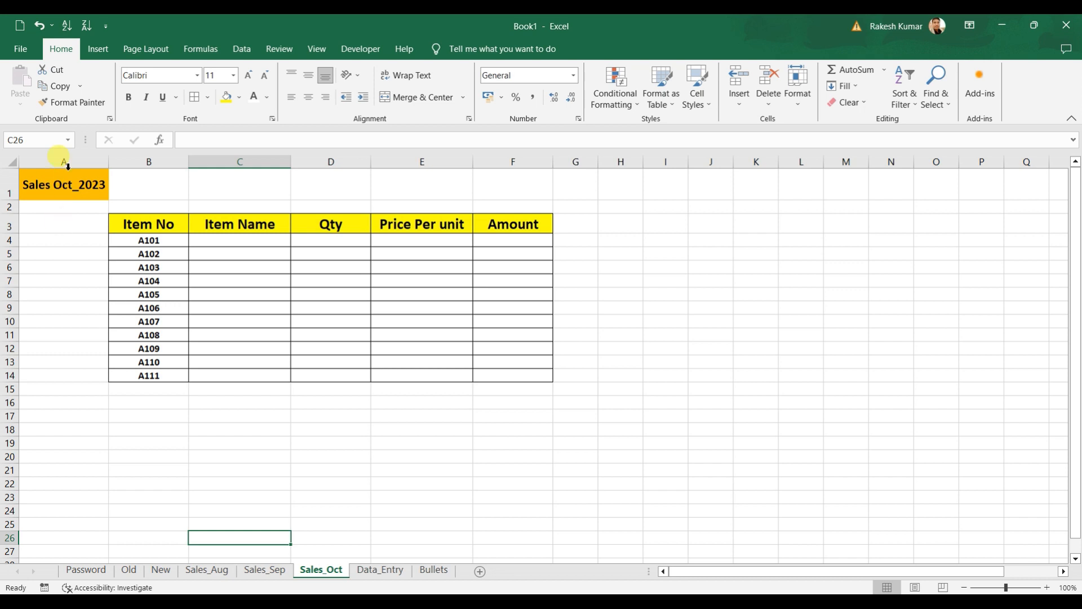
left_click_drag(131, 225, 513, 371)
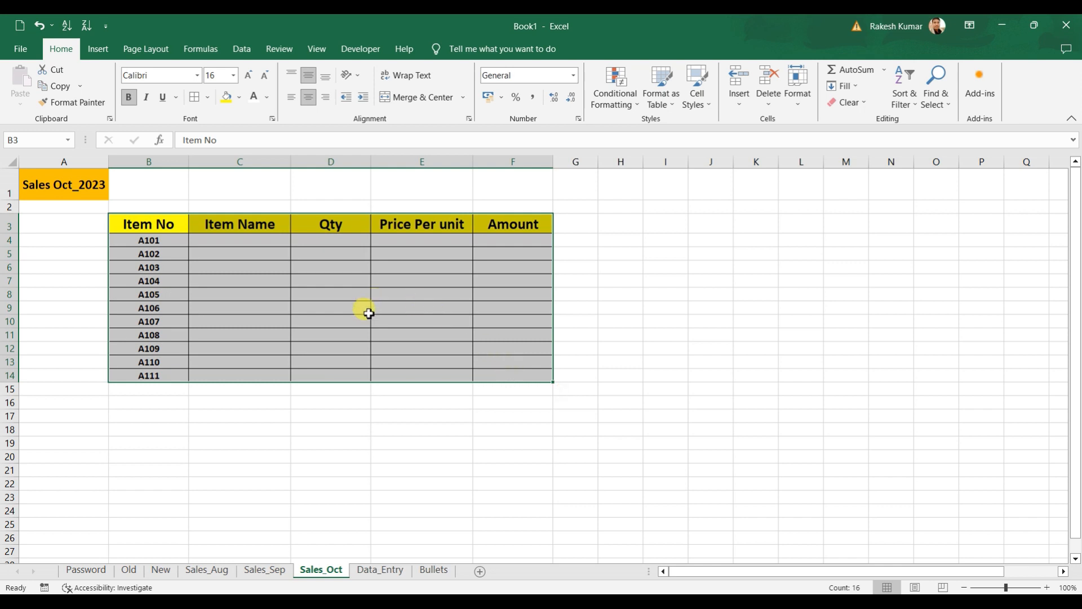
Open the data entry form for the Agent Id, City and Country table A1:C11 on the Data_Entry sheet, and place it beside the table
left_click(380, 570)
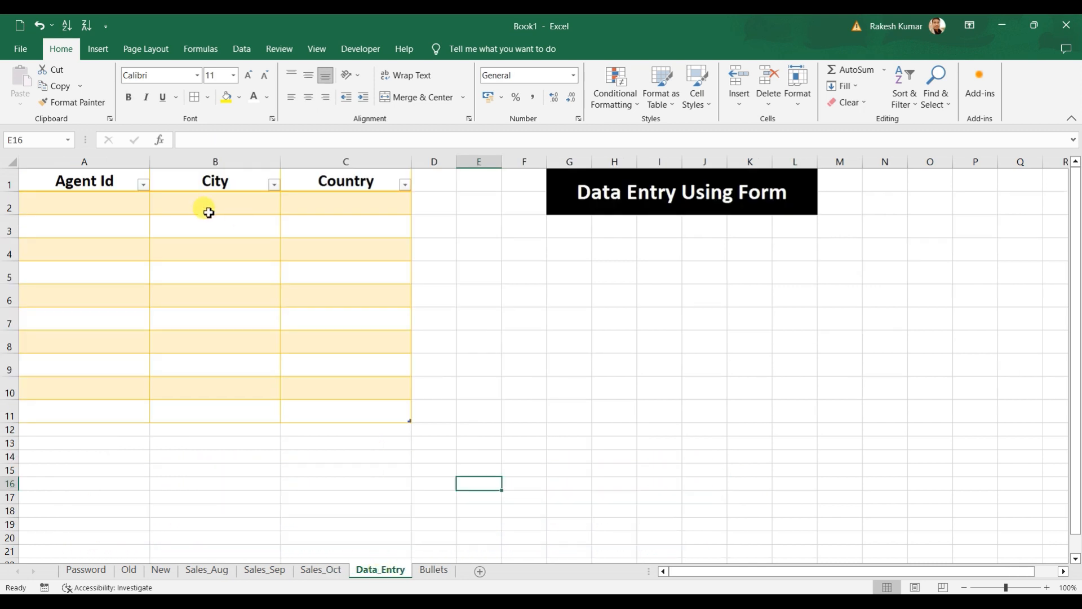
left_click_drag(85, 177, 347, 411)
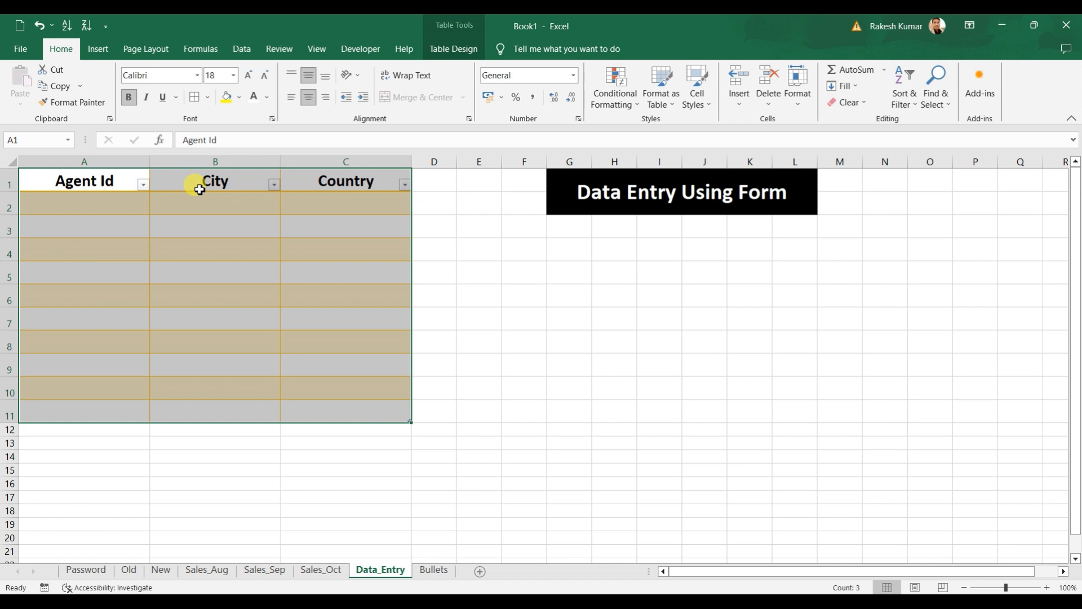
left_click_drag(83, 176, 355, 406)
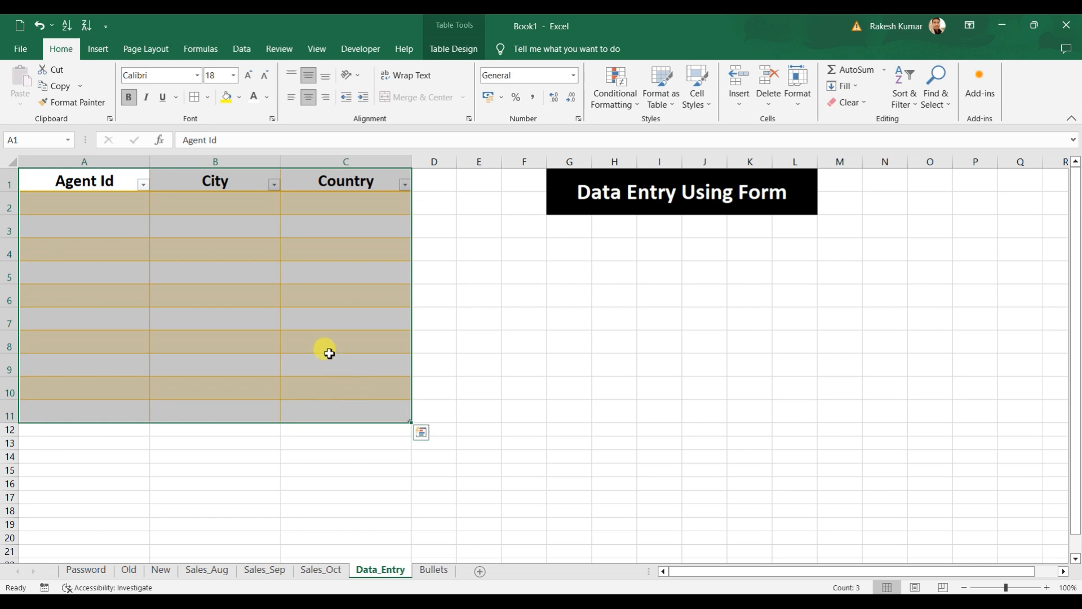
key("alt+d")
key("o")
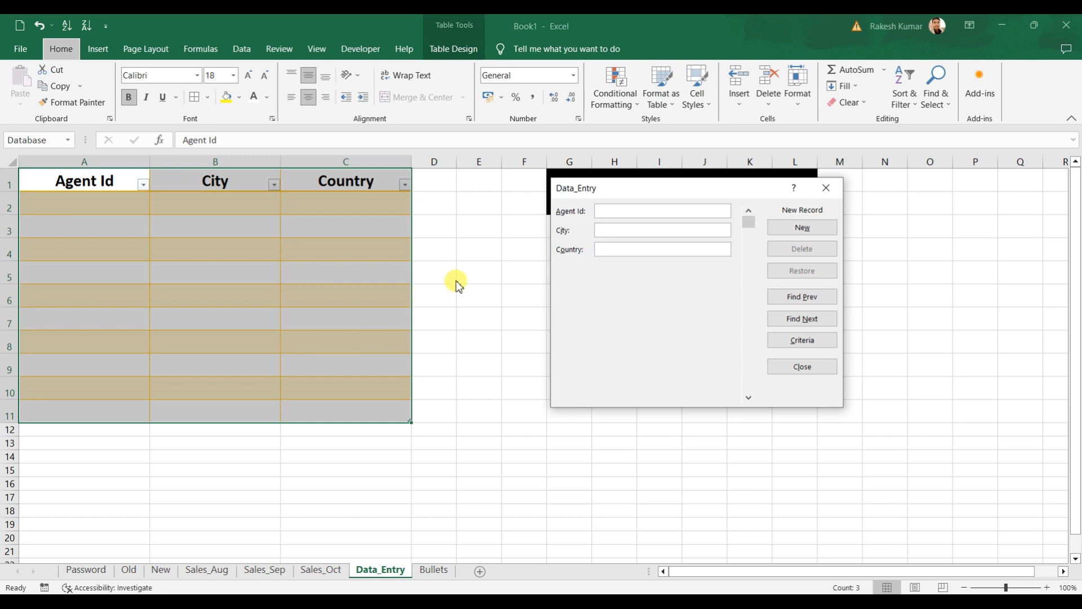
left_click_drag(595, 188, 490, 241)
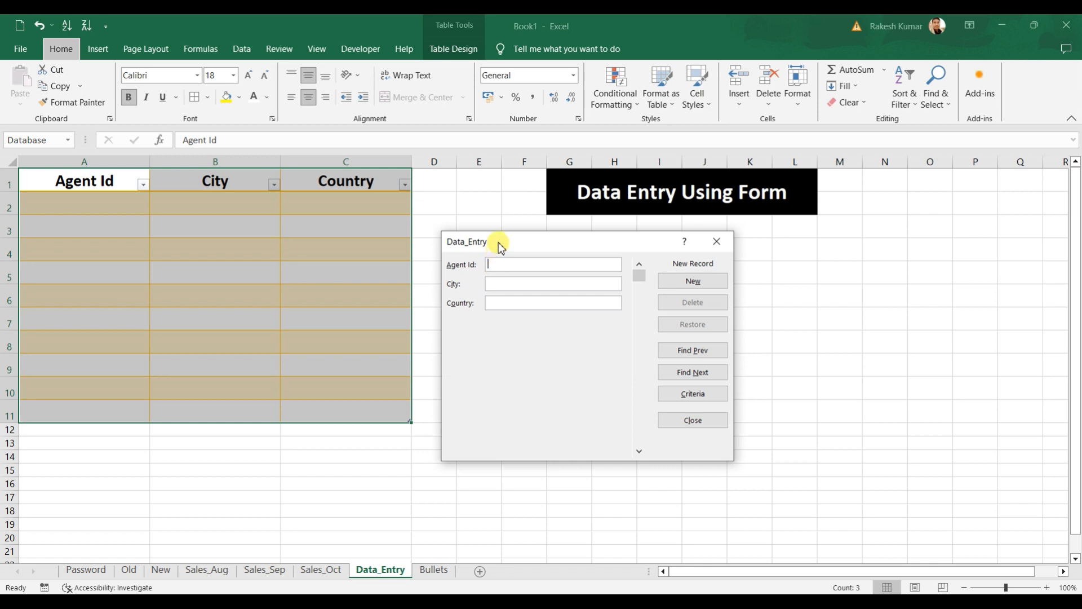
left_click_drag(498, 242, 484, 237)
Add a record through the form with Agent Id 101, City delhi and Country india
type("101")
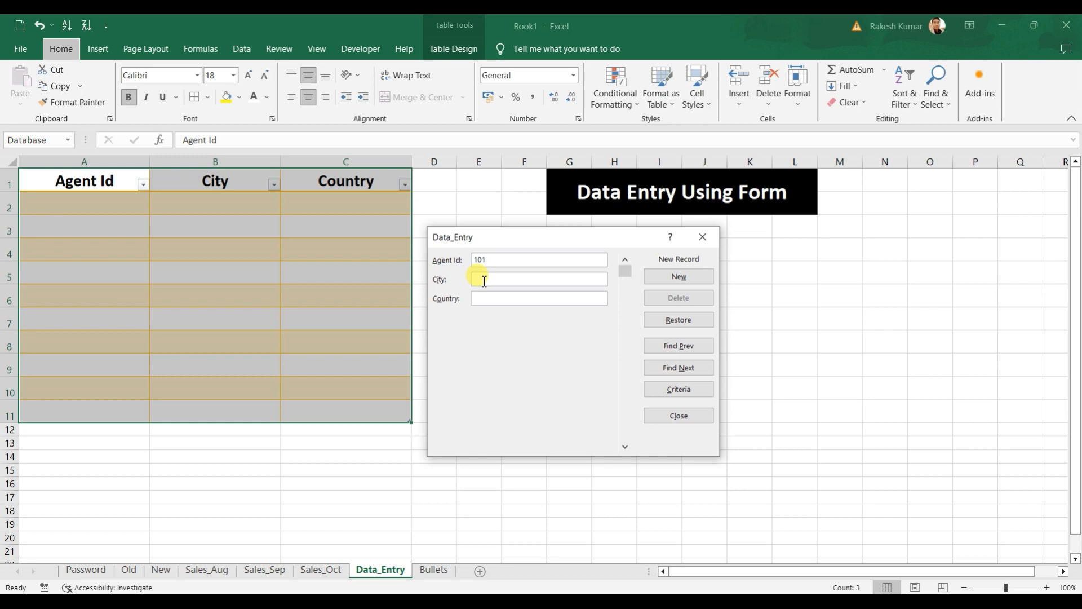
type("delhi")
type("india")
key("Return")
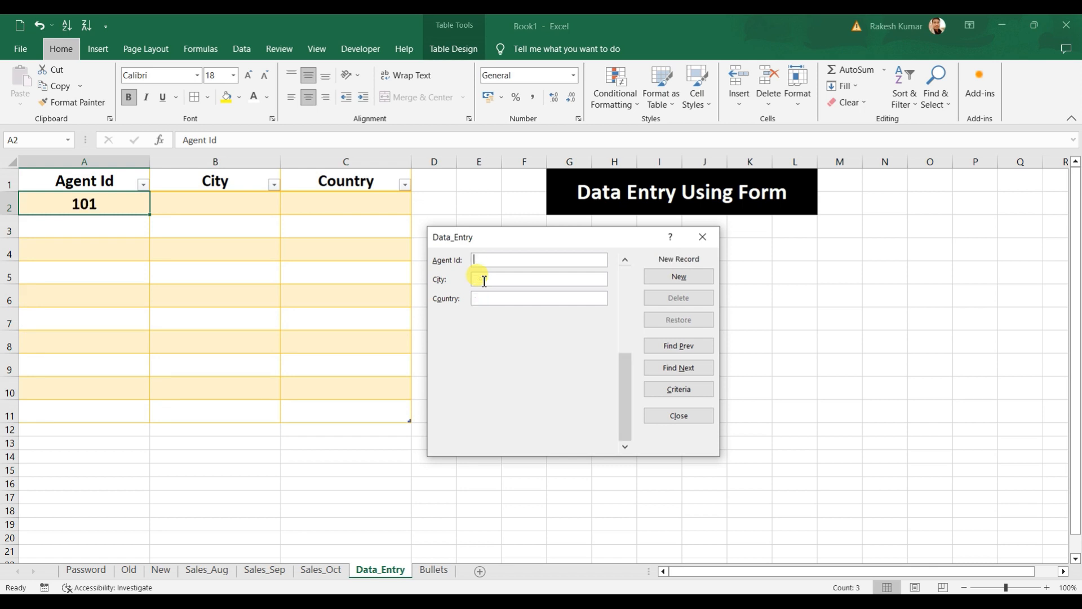
Add a second record through the form with Agent Id 102, City jaipur and Country india
type("102")
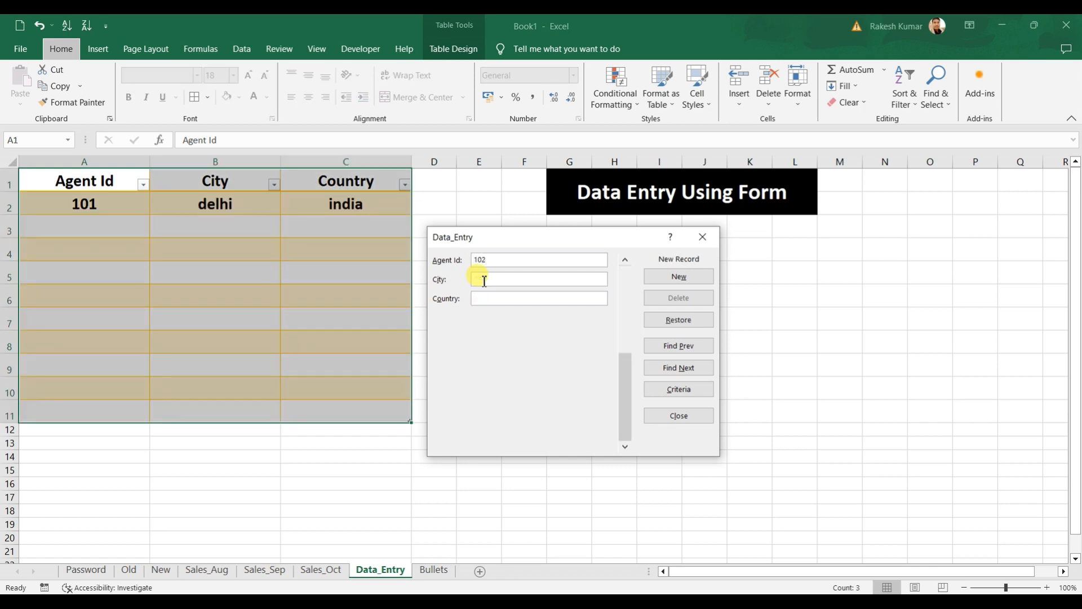
type("jaipur")
key("Tab")
type("india")
key("Return")
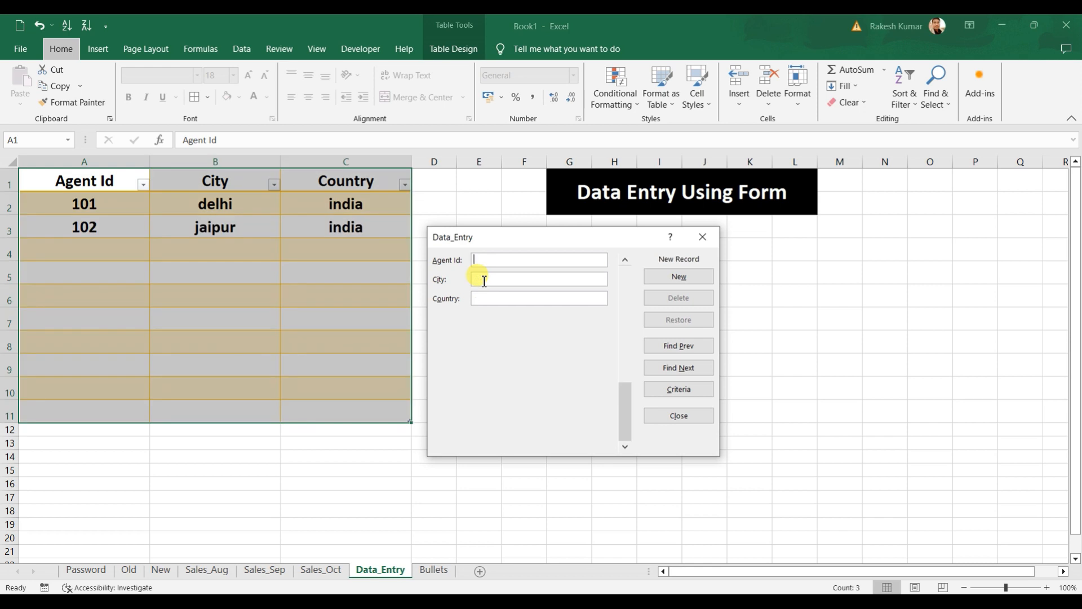
Add a third record with Agent Id 103, City agra and Country india, and close the form
type("103agra")
key("Tab")
type("india")
key("Return")
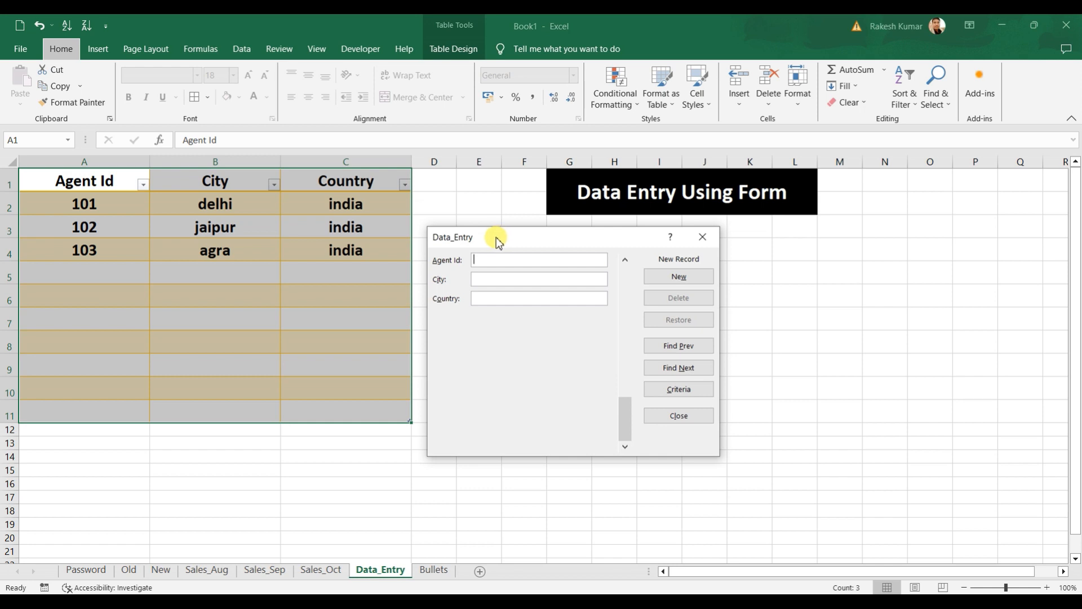
left_click(679, 416)
Open the cell formatting dialog for the weekday names in D2:D8 on the Bullets sheet and choose the Custom number category
left_click(434, 570)
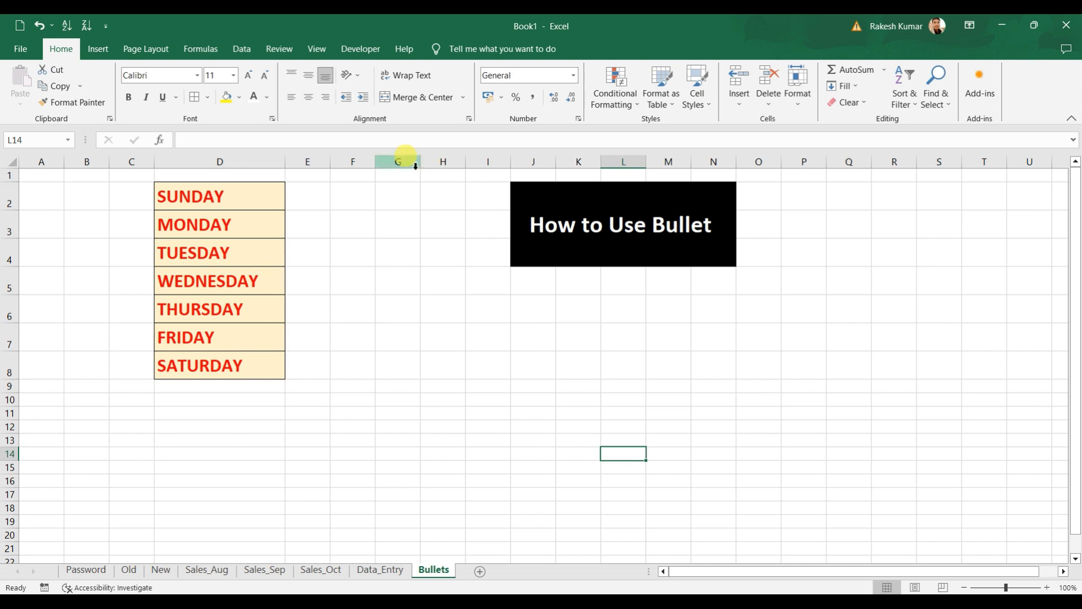
left_click_drag(242, 196, 268, 359)
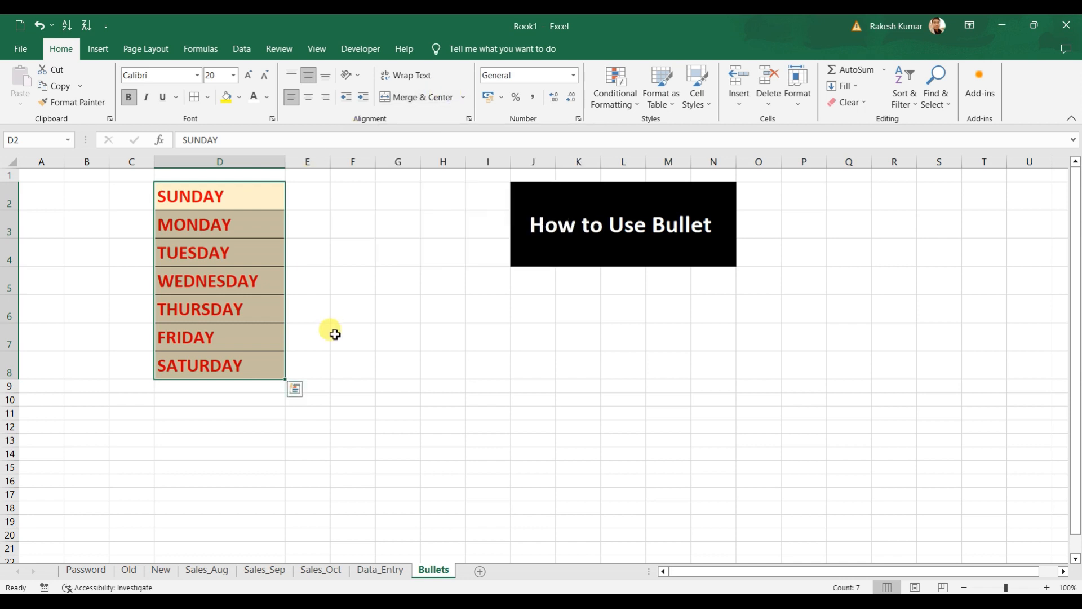
left_click_drag(206, 195, 213, 355)
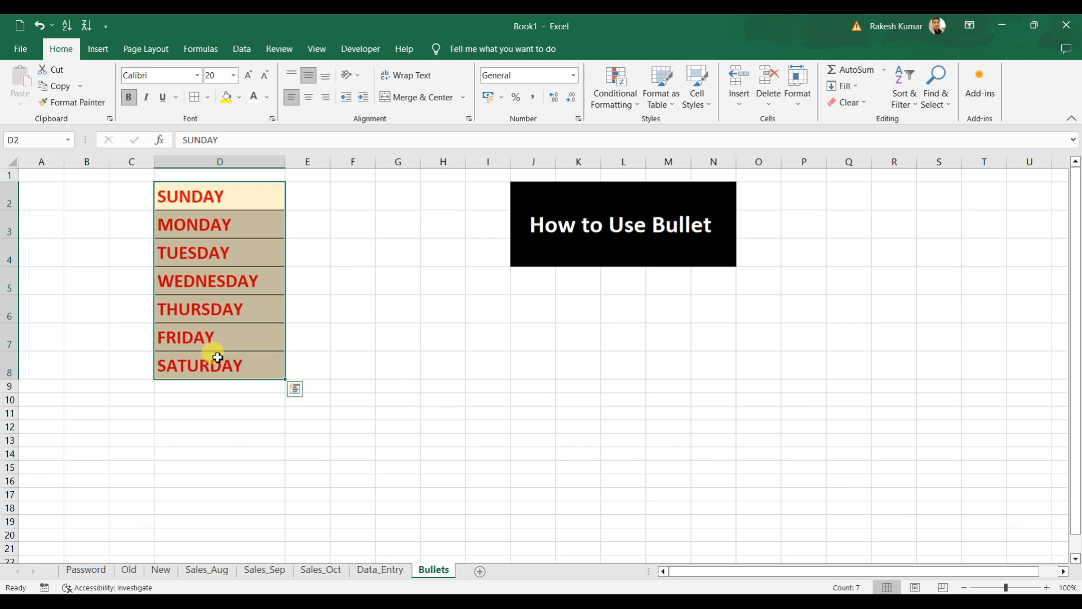
key("ctrl+1")
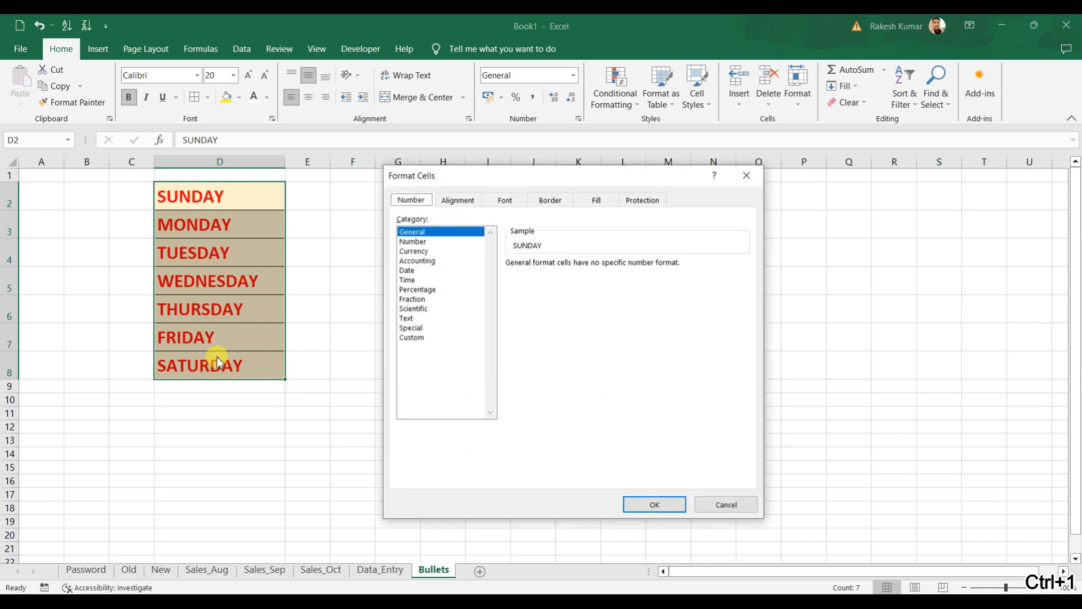
left_click_drag(459, 181, 375, 265)
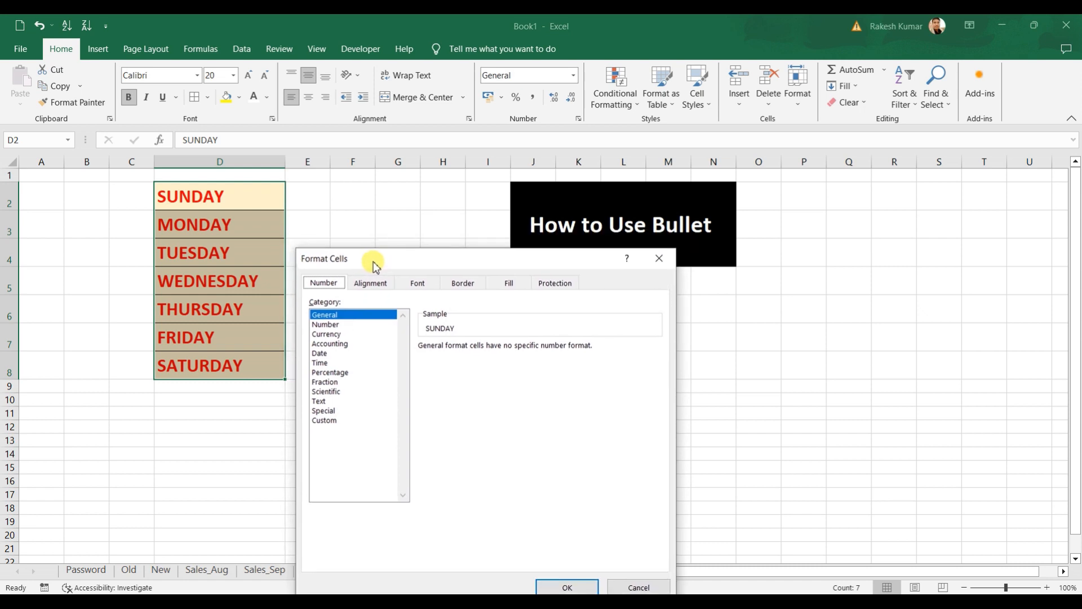
left_click(333, 421)
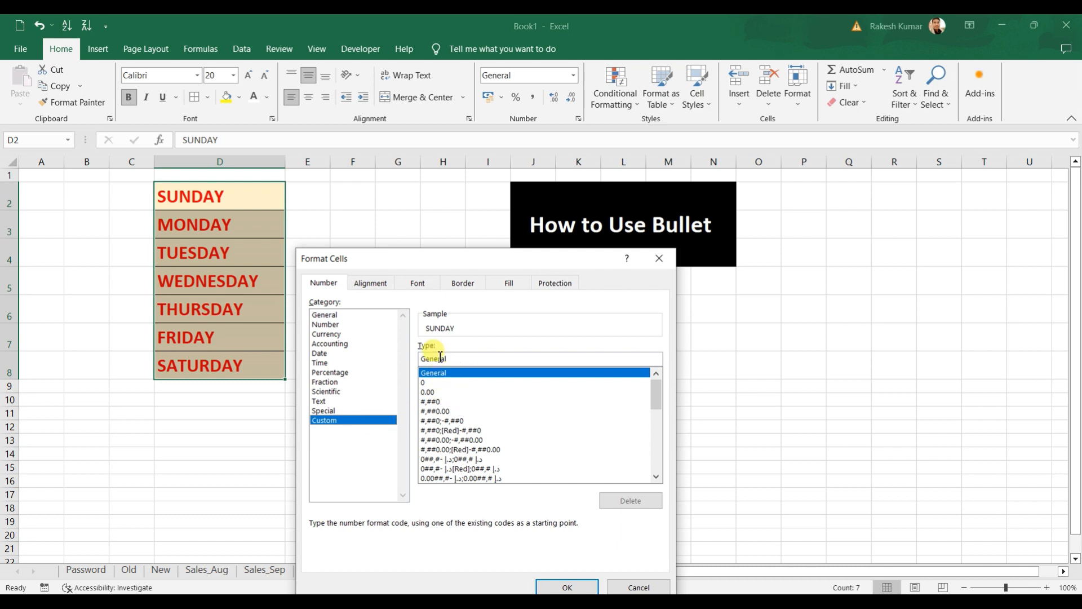
Replace the General format code with "• @" and apply it to the weekday names to add bullets
left_click_drag(459, 358, 404, 358)
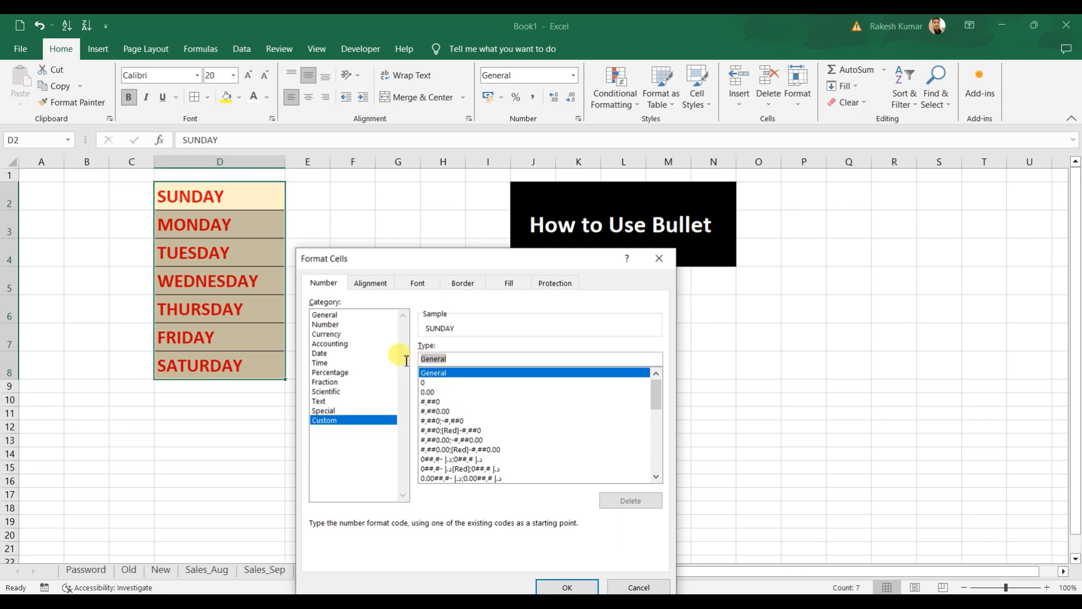
key("BackSpace")
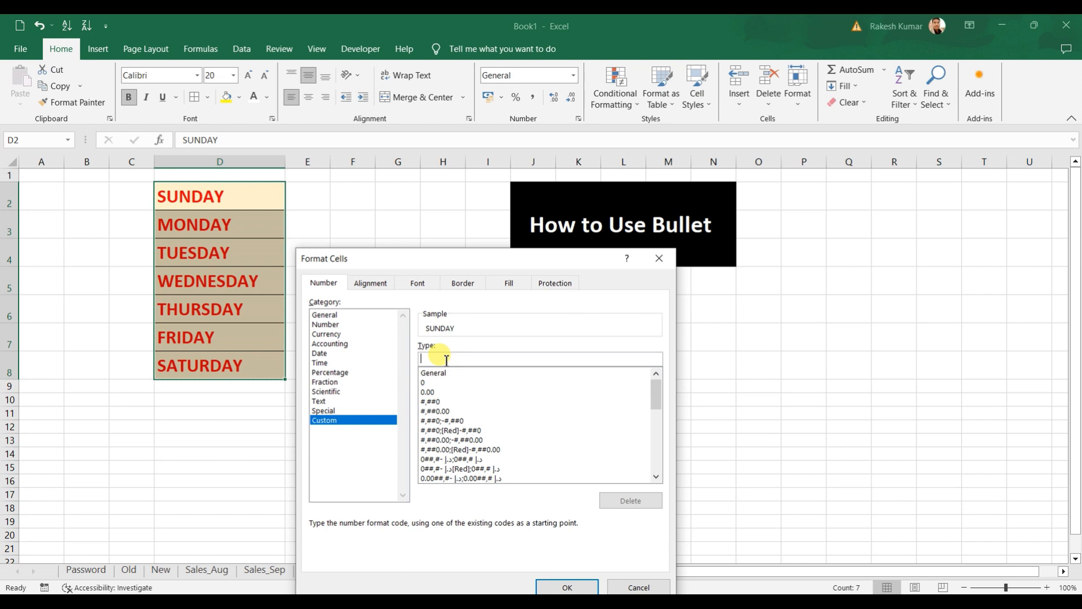
type("•")
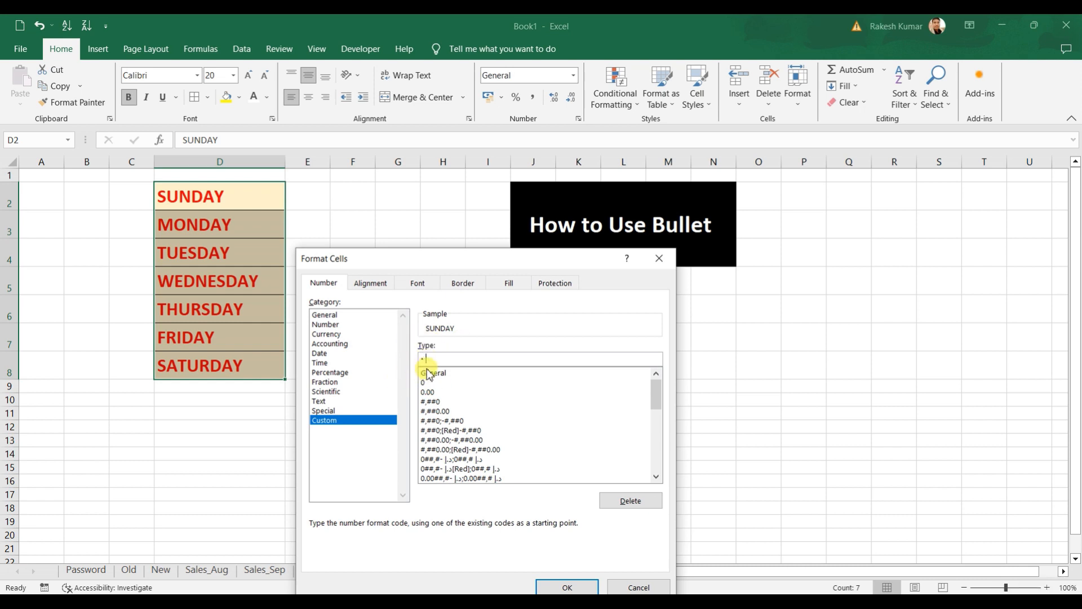
type("@")
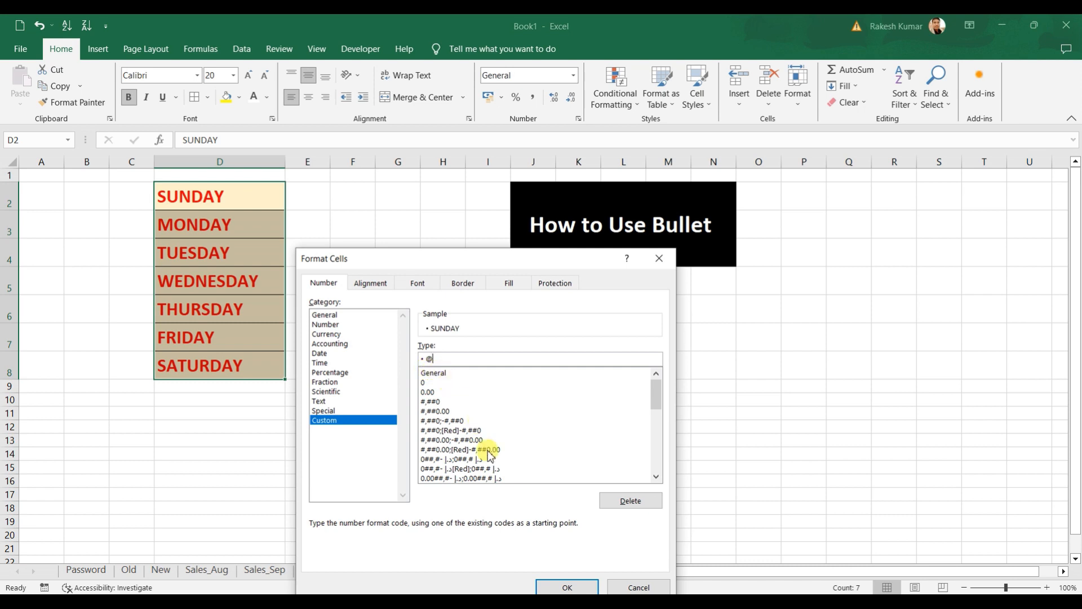
left_click_drag(471, 262, 451, 206)
left_click(511, 530)
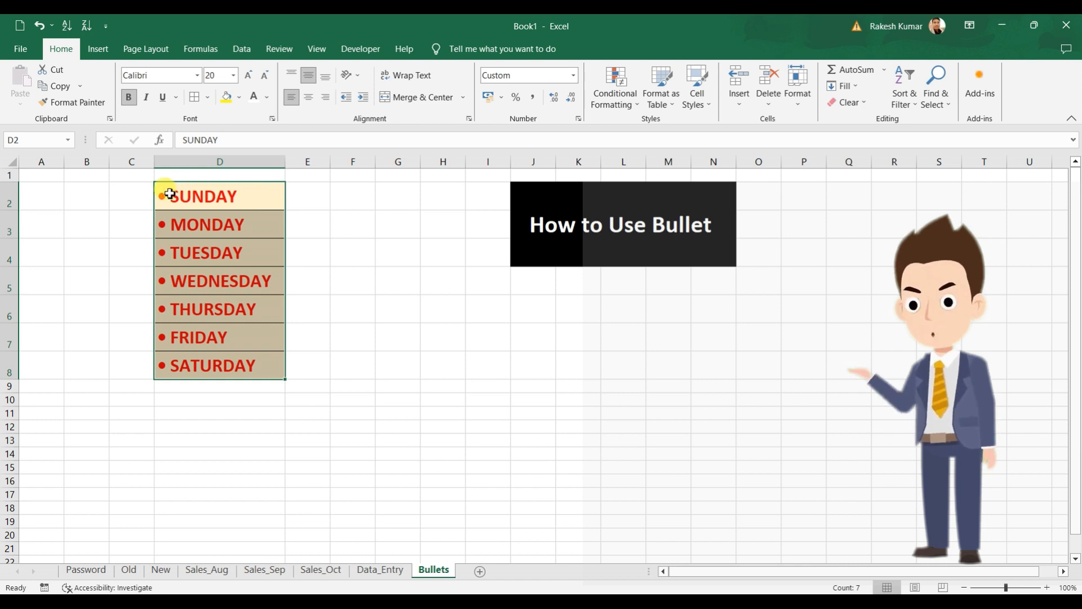
left_click(326, 333)
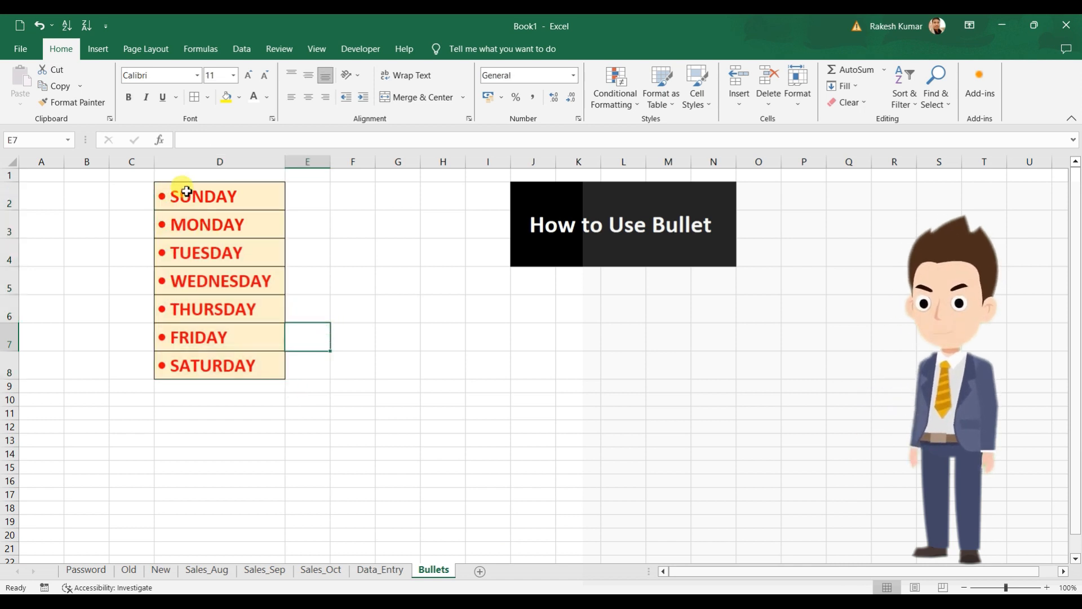
left_click_drag(184, 188, 201, 357)
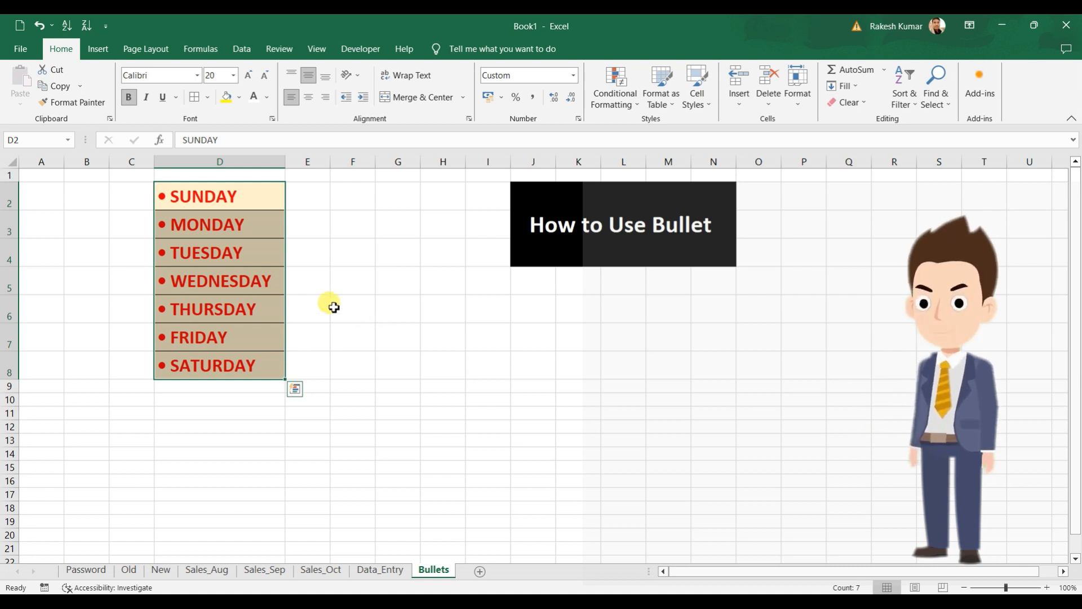
Review the examples on the Password, Old, Sales_Aug, Sales_Sep, Sales_Oct, Data_Entry and Bullets sheets
left_click(85, 570)
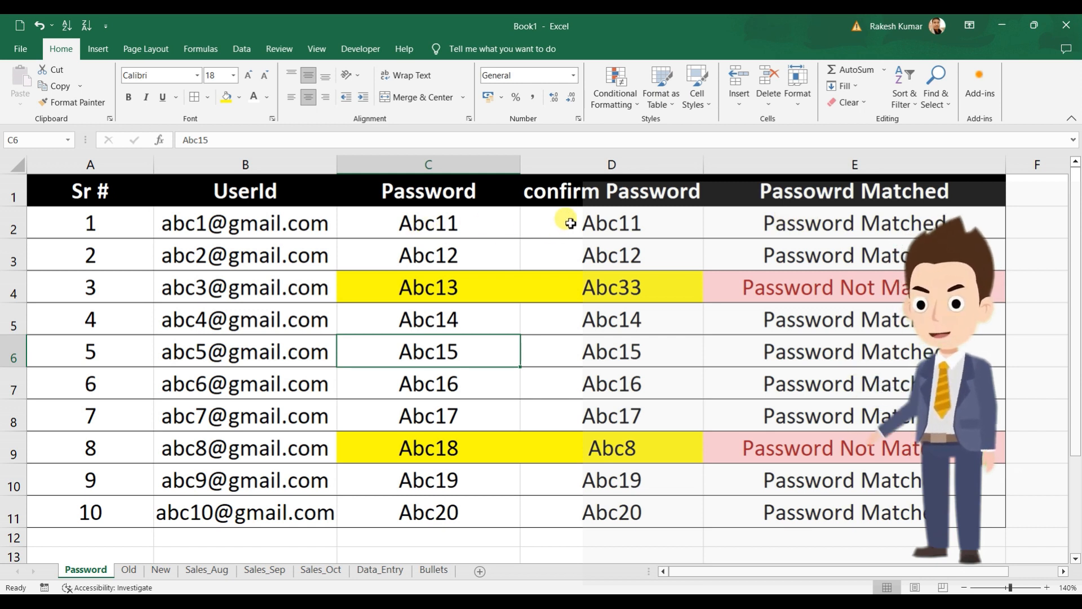
left_click(752, 226)
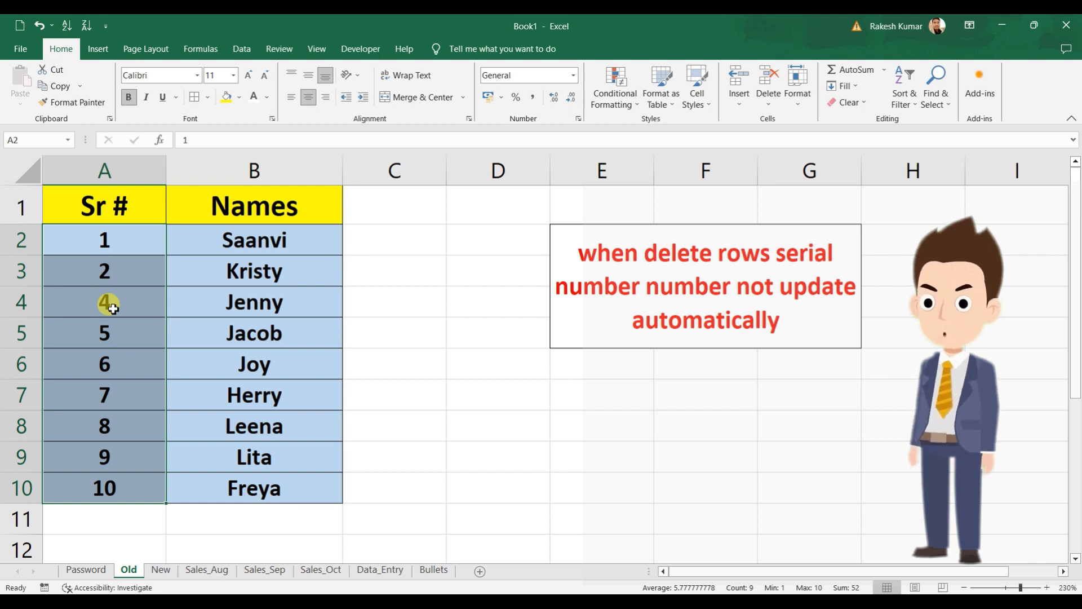
left_click(217, 570)
left_click(264, 571)
left_click(310, 571)
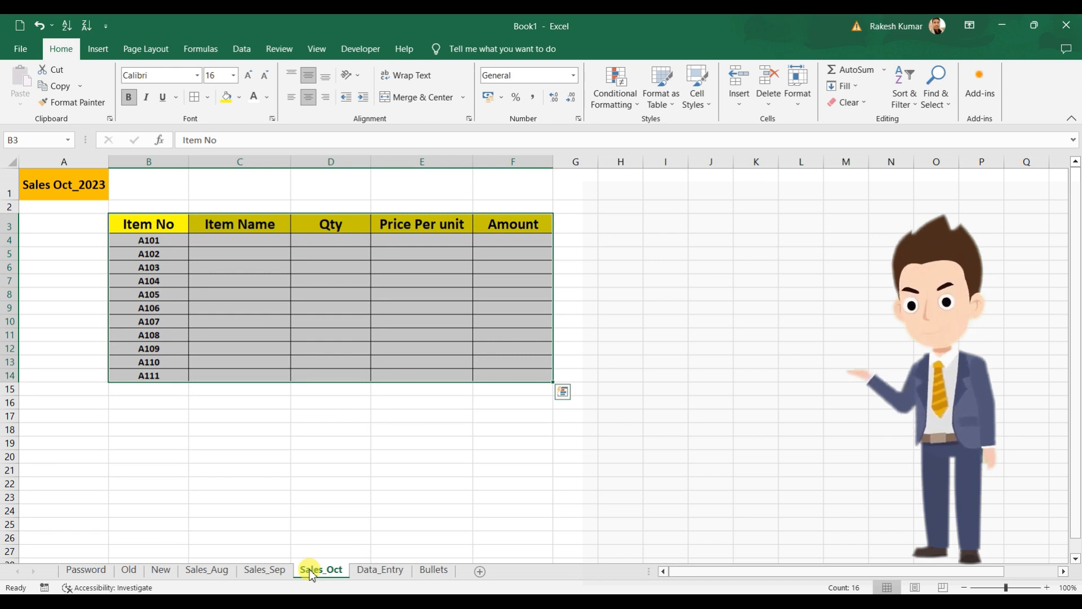
left_click(380, 571)
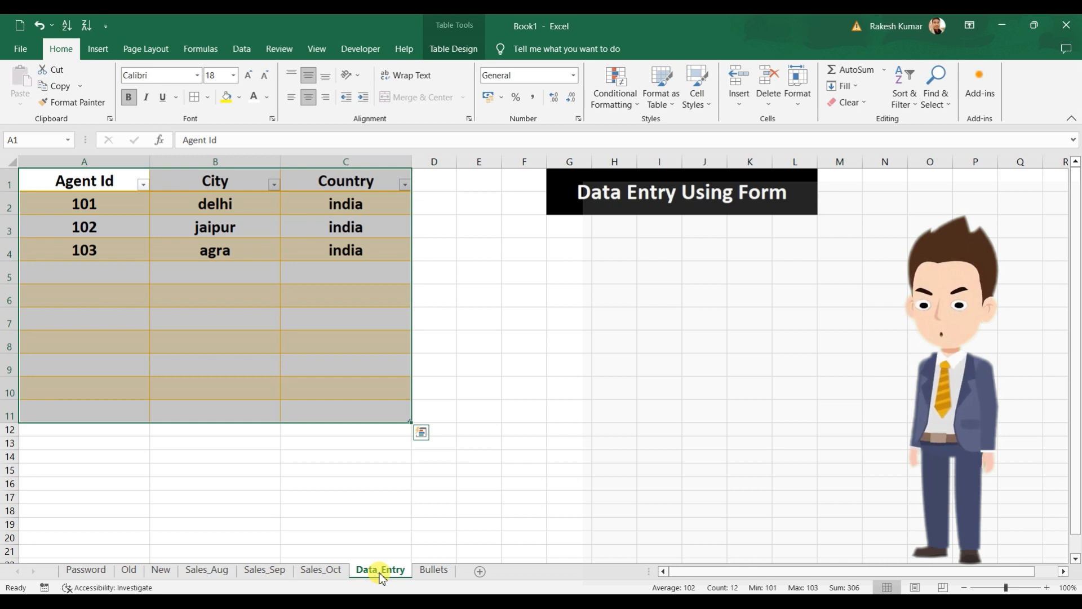
left_click(433, 570)
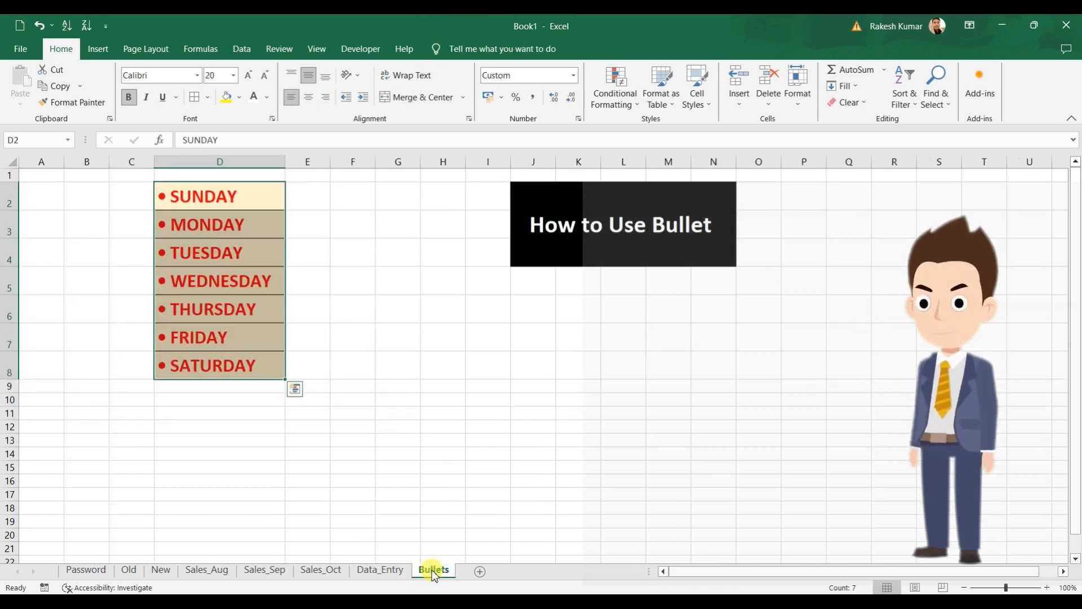